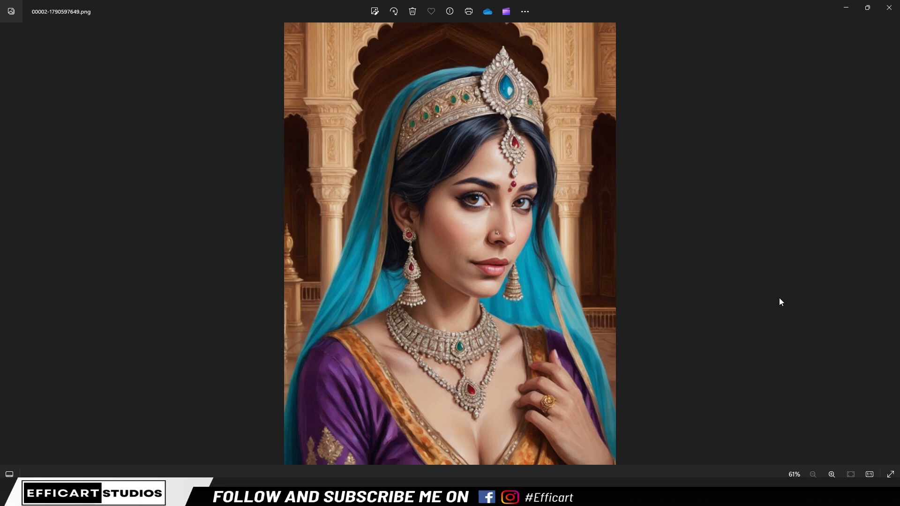
Look through the sample princess and gangster cat images, then put the image viewer away
key(Right)
key(Right)
key(Right)
key(Right)
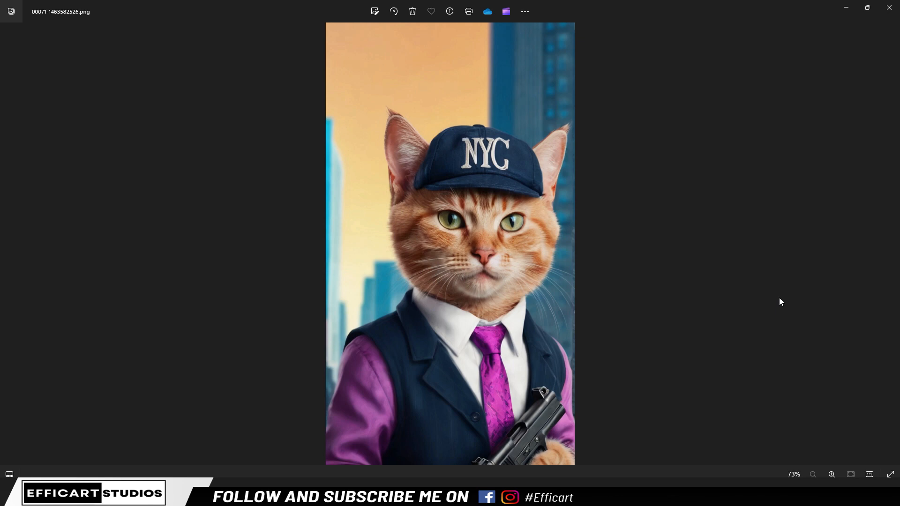
key(Right)
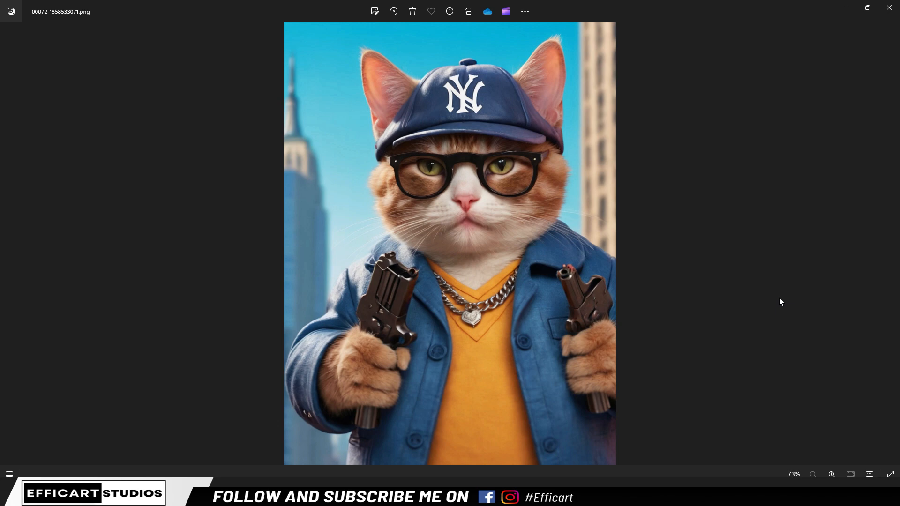
key(Right)
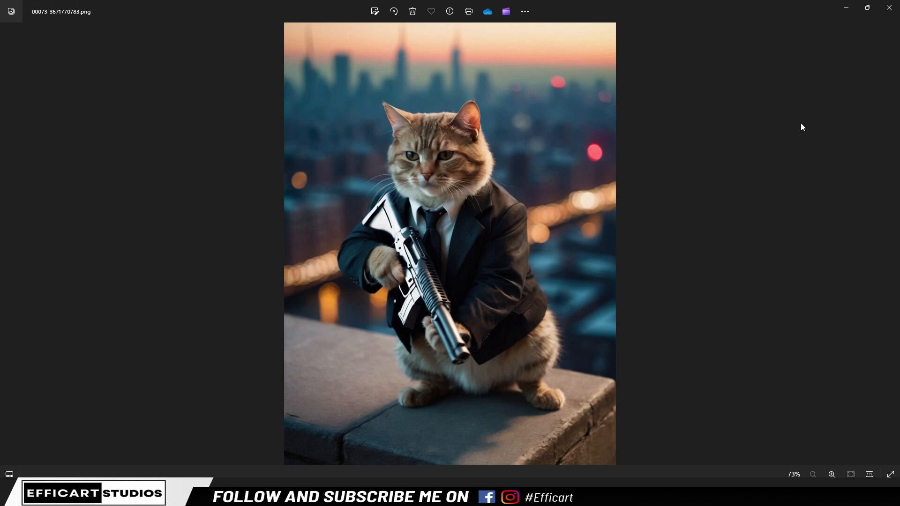
click(848, 8)
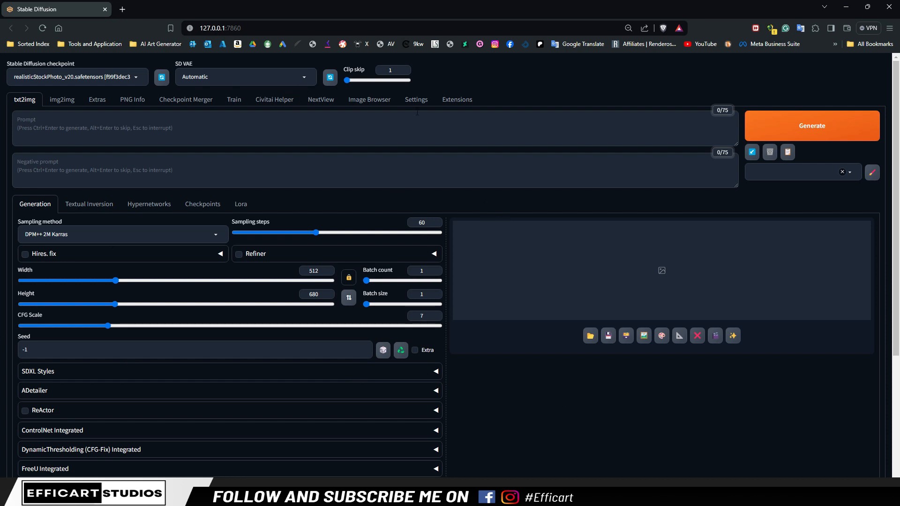
Find StyleSelectorXL among the installed extensions and read the installation and usage notes on its GitHub page
click(449, 102)
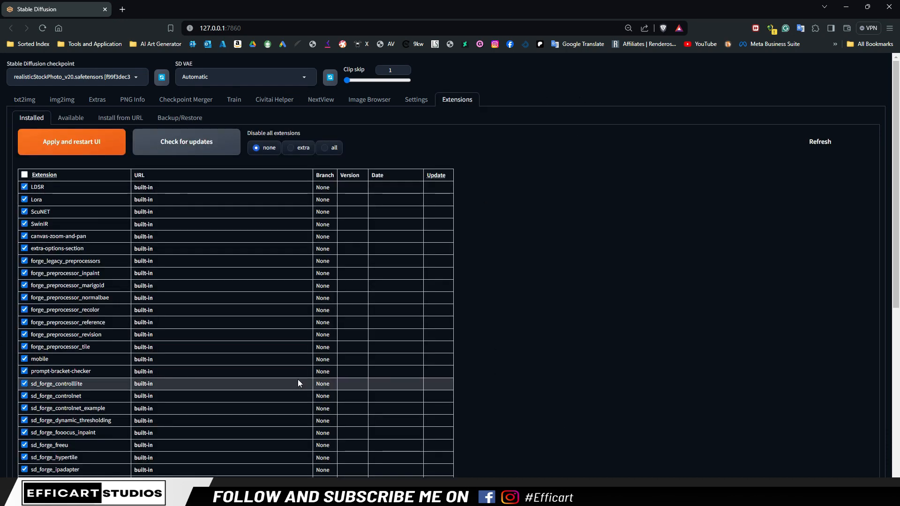
scroll(250, 372, down, 6)
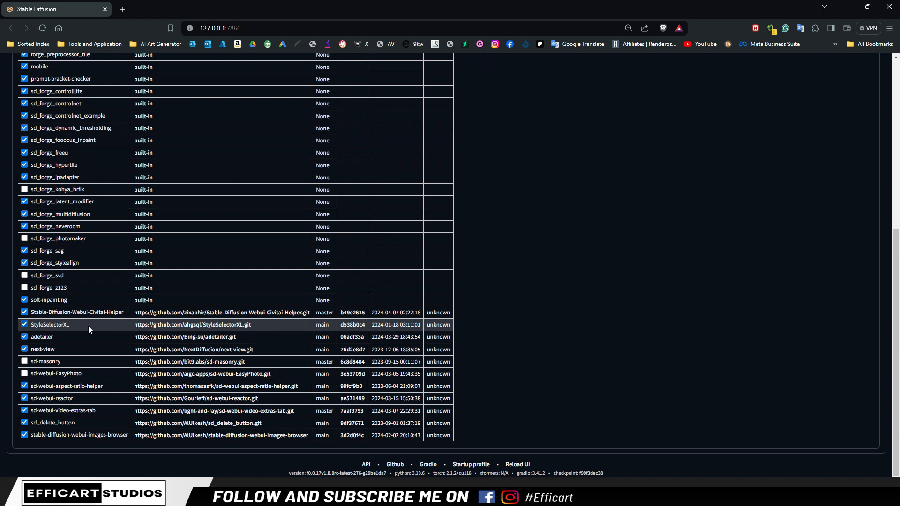
click(174, 328)
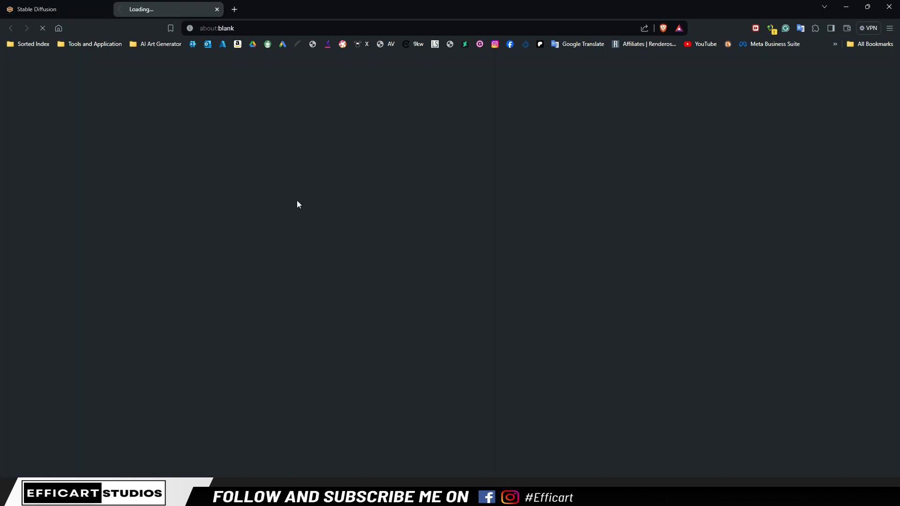
scroll(429, 381, down, 3)
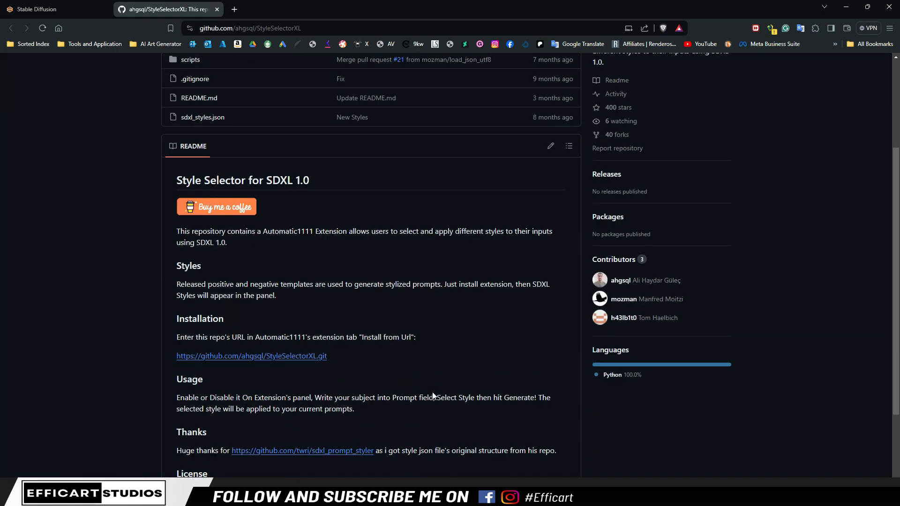
scroll(434, 396, up, 3)
scroll(435, 392, down, 1)
scroll(413, 329, down, 2)
click(29, 9)
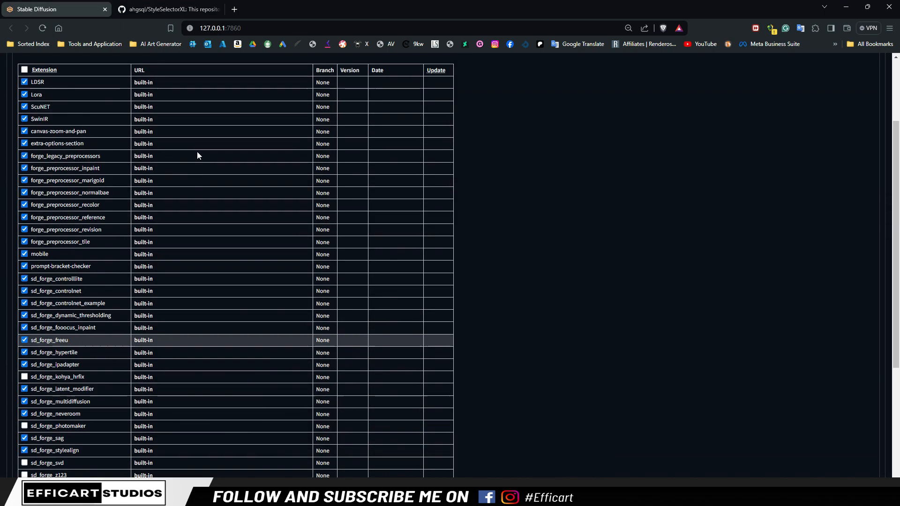
Check the form for installing an extension from a repository URL and return to the installed extensions list
scroll(197, 164, up, 3)
click(110, 122)
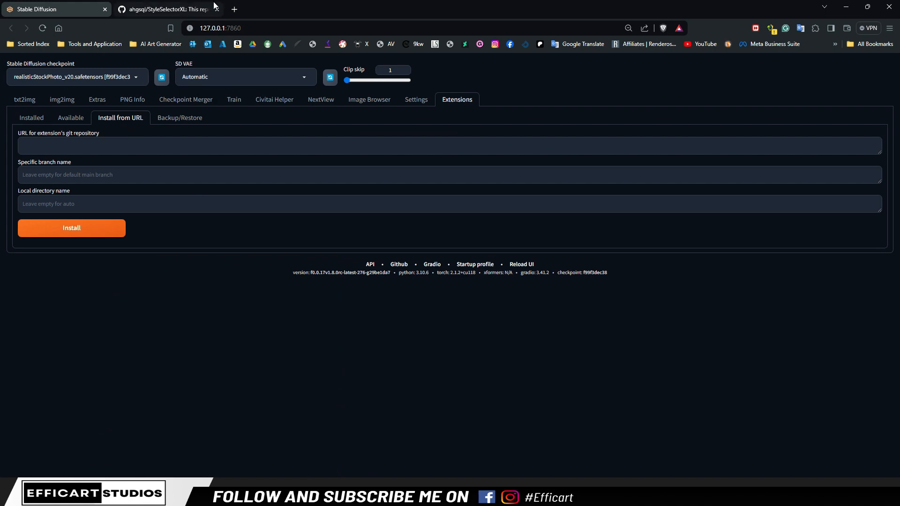
click(162, 9)
click(46, 4)
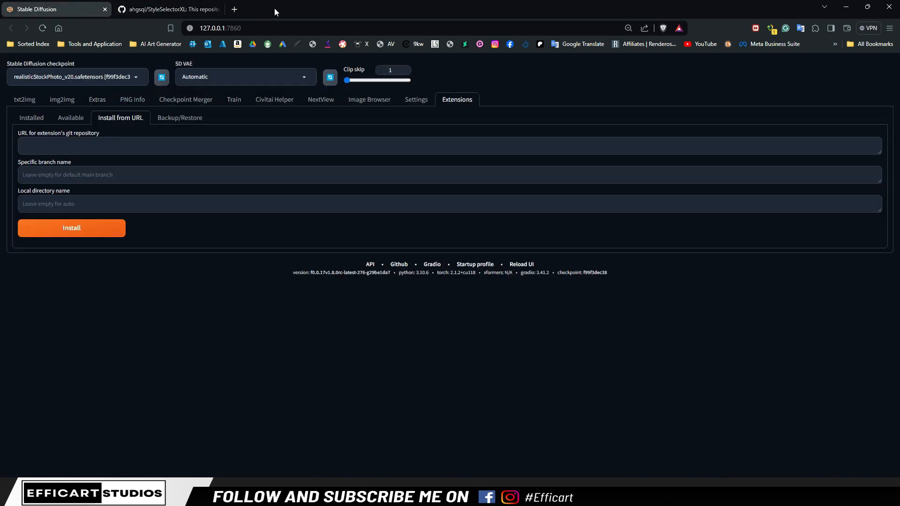
click(28, 118)
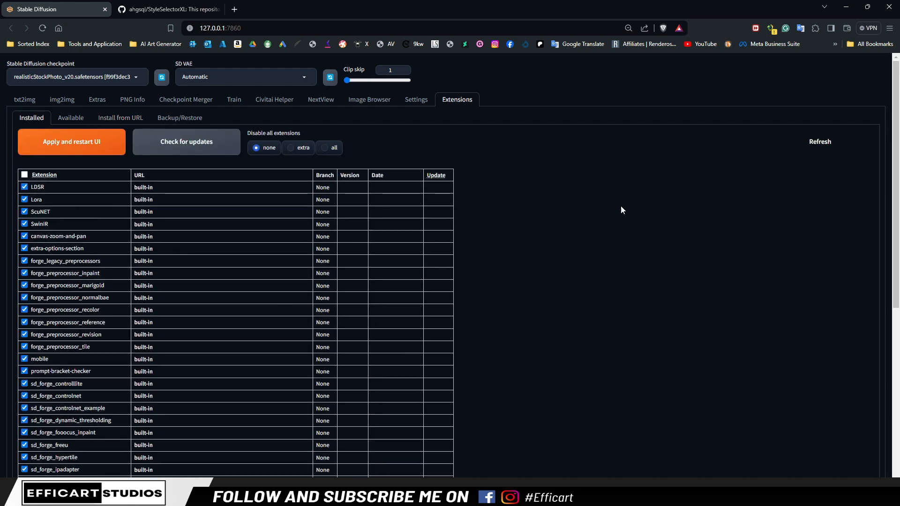
Expand the SDXL Styles section of the txt2img page and look through the available styles
click(24, 100)
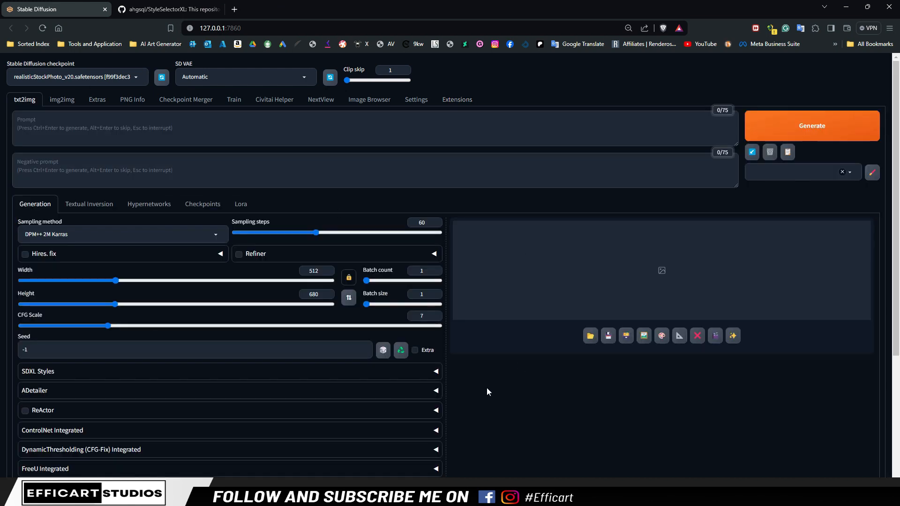
click(222, 375)
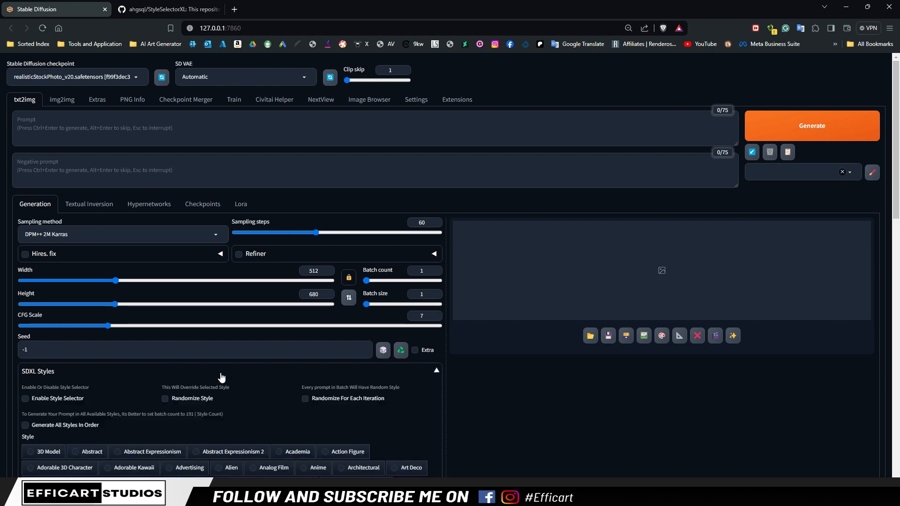
scroll(147, 381, down, 2)
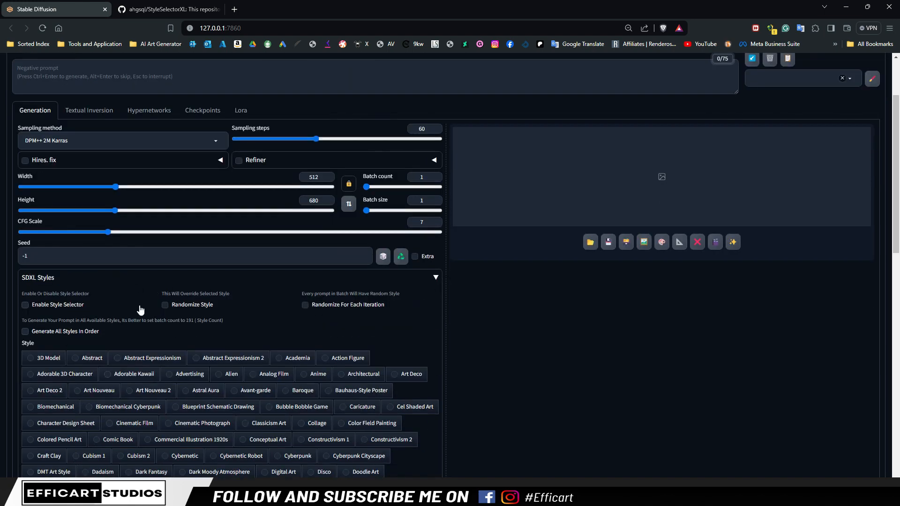
scroll(402, 325, up, 2)
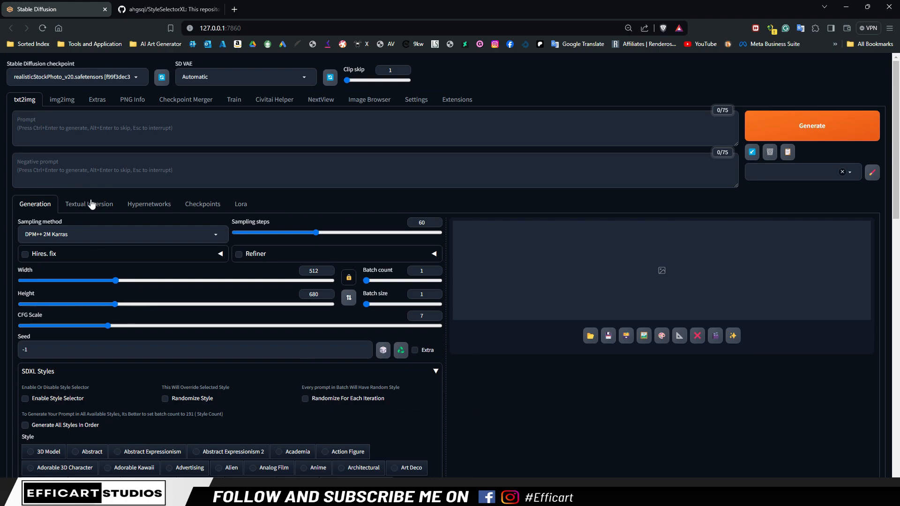
scroll(216, 403, down, 6)
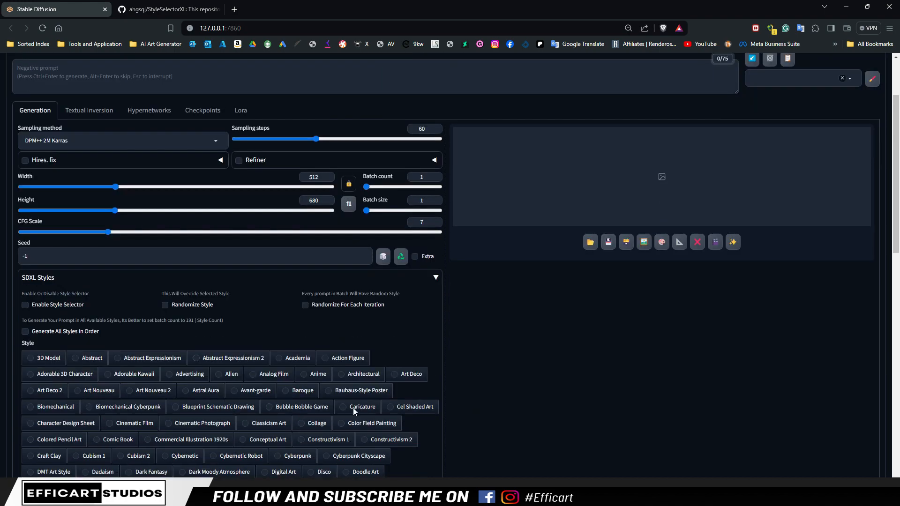
scroll(308, 383, down, 7)
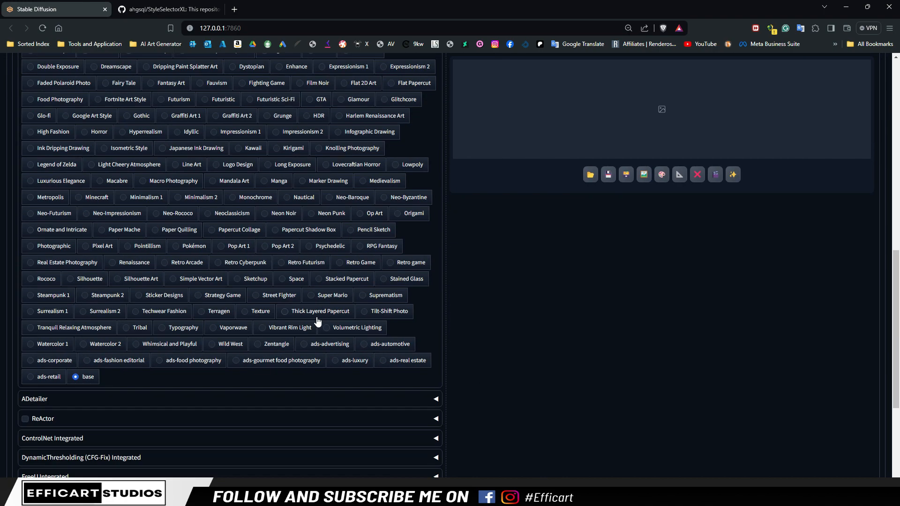
scroll(131, 335, up, 10)
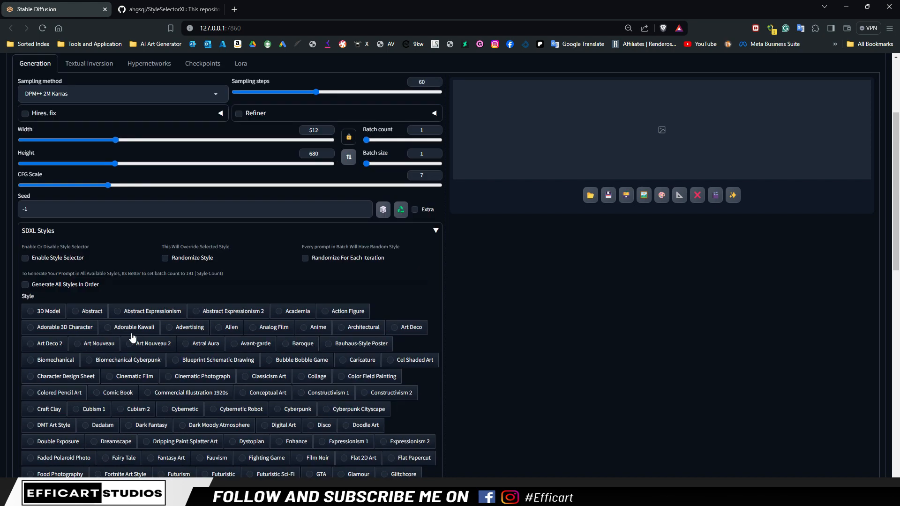
click(26, 258)
scroll(358, 410, down, 4)
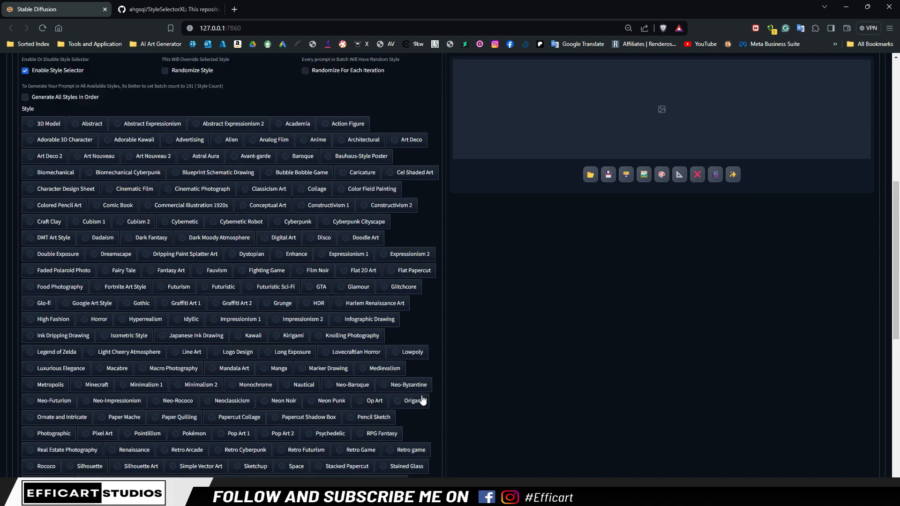
scroll(420, 395, up, 7)
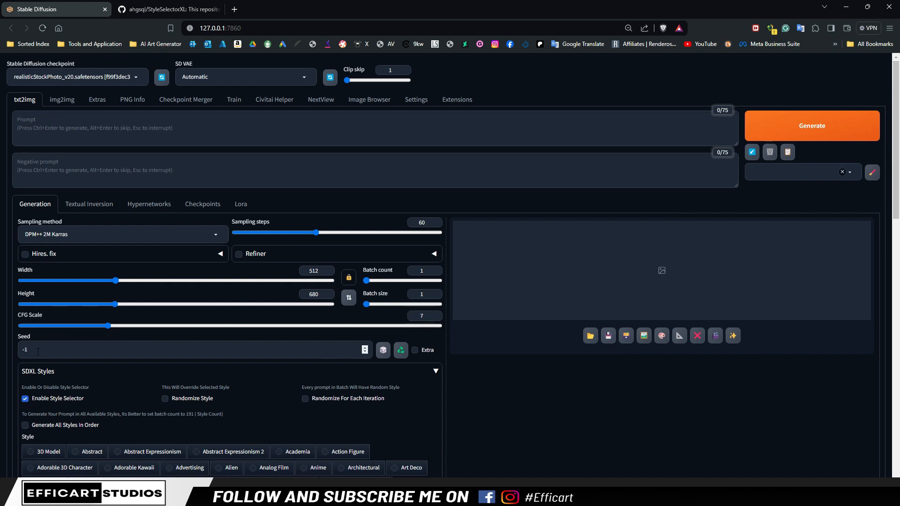
click(25, 399)
Copy "A cute cat as a gangster, carrying a gun, New York City in the background, night scene" from Notepad++ into the txt2img prompt
key(alt+Tab)
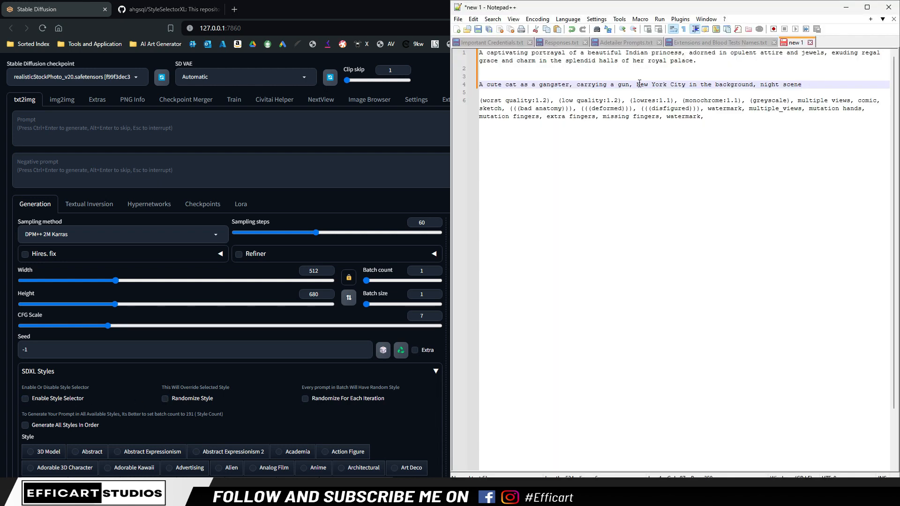
drag(812, 81, 475, 84)
key(ctrl+c)
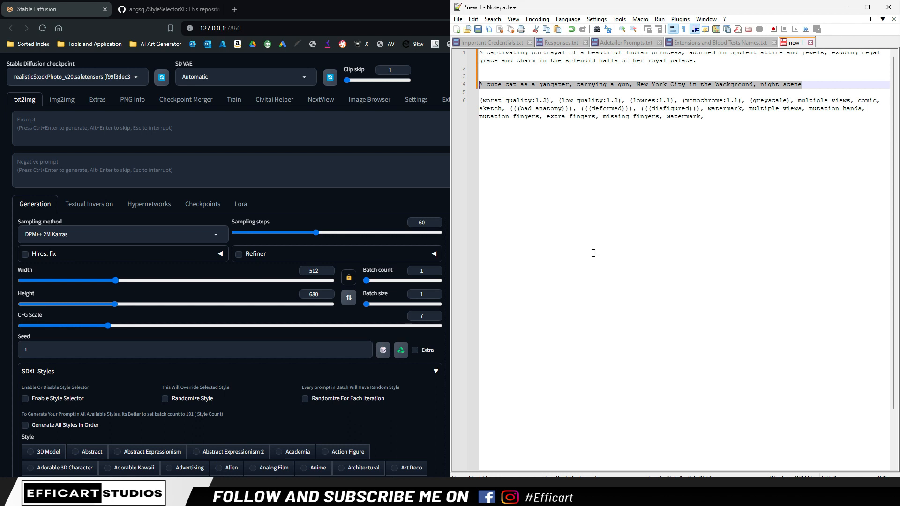
click(75, 134)
key(ctrl+v)
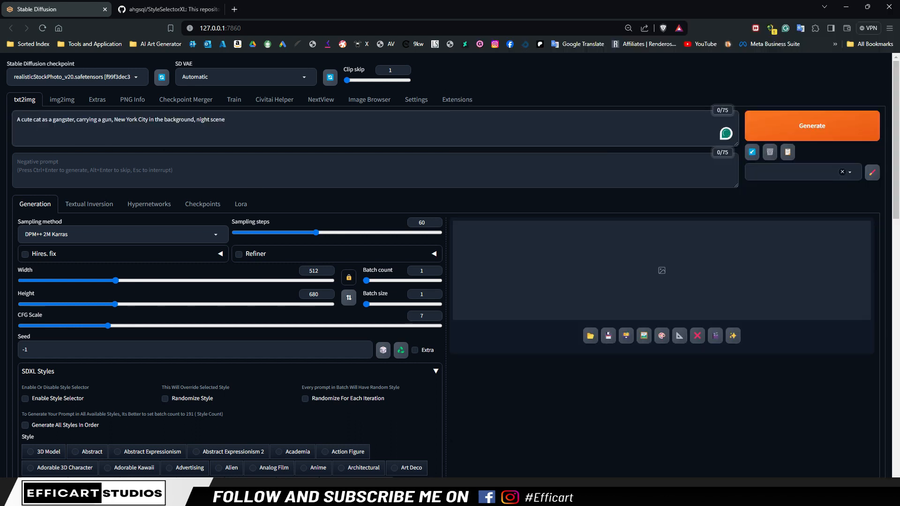
Copy the keyword list starting with "(worst quality:1.2), (low quality:1.2)" from Notepad++ into the negative prompt
key(alt+Tab)
drag(706, 121, 478, 100)
key(ctrl+c)
click(206, 156)
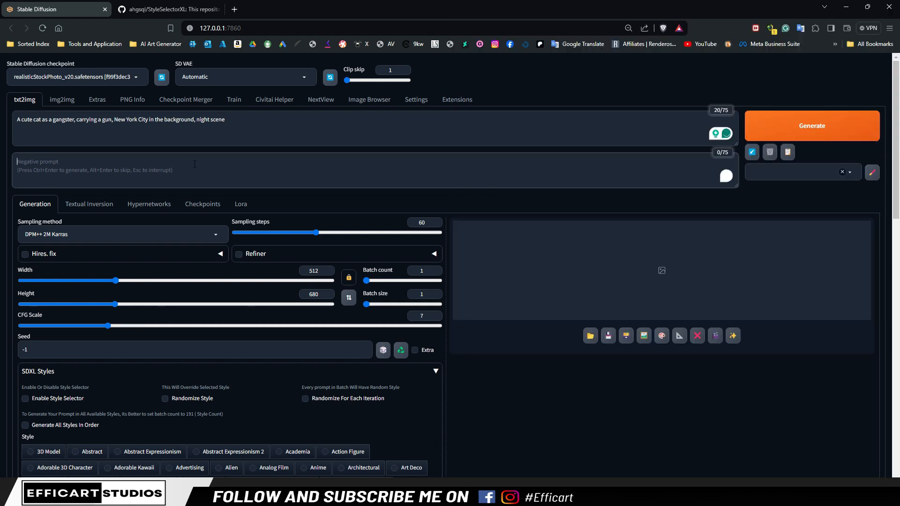
key(ctrl+v)
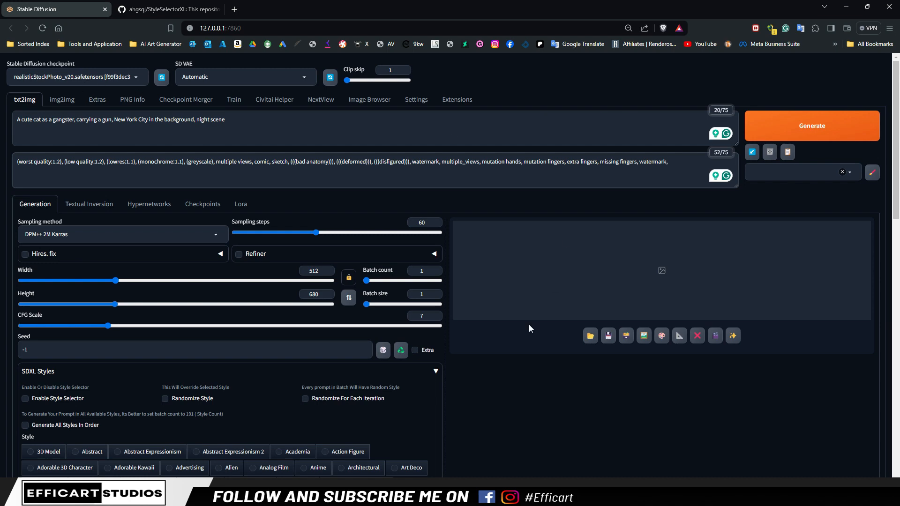
Generate the cat image with the style selector off, view the result enlarged and close the preview
scroll(490, 392, down, 1)
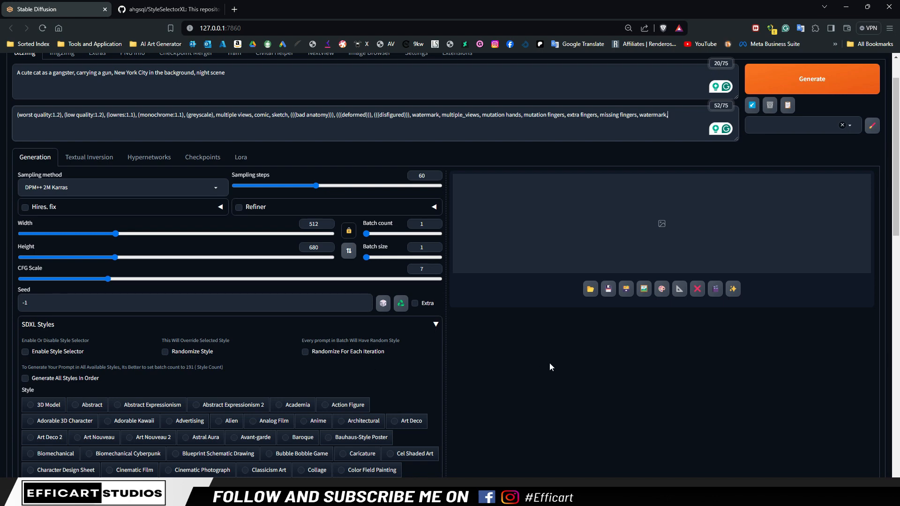
scroll(549, 365, up, 1)
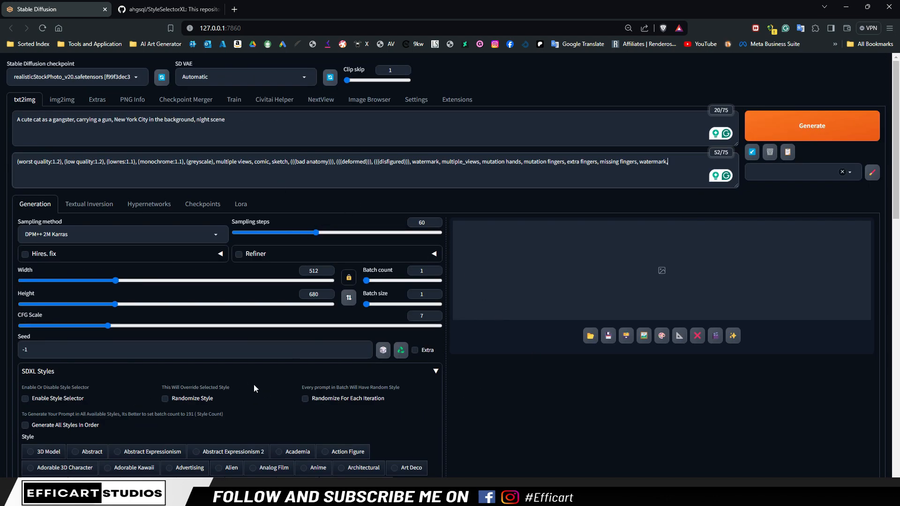
click(814, 135)
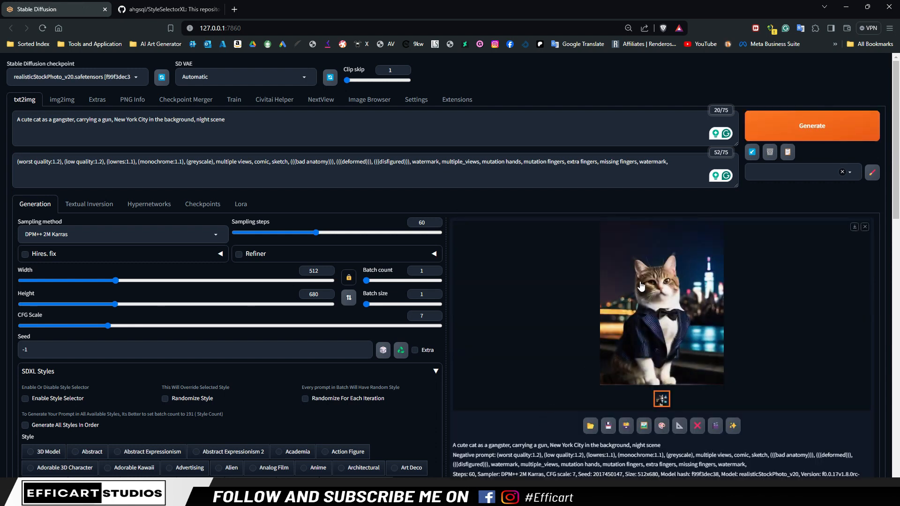
click(671, 327)
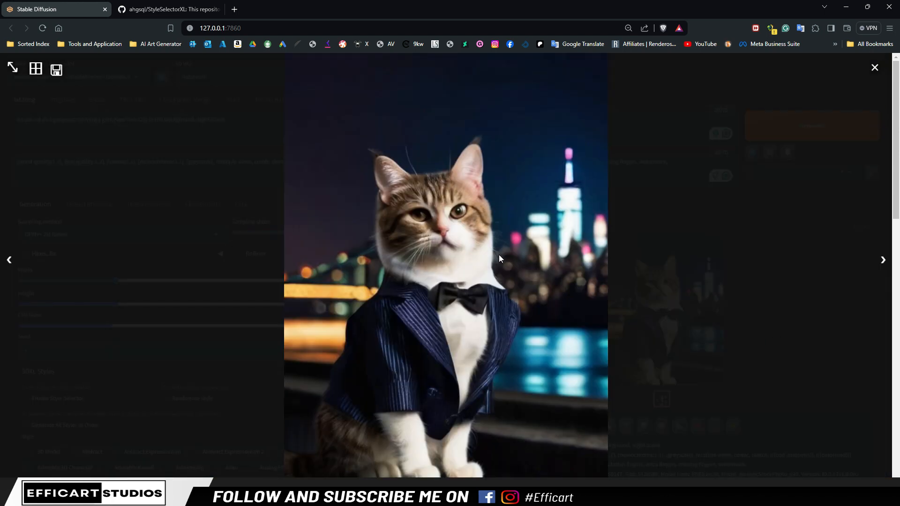
click(875, 67)
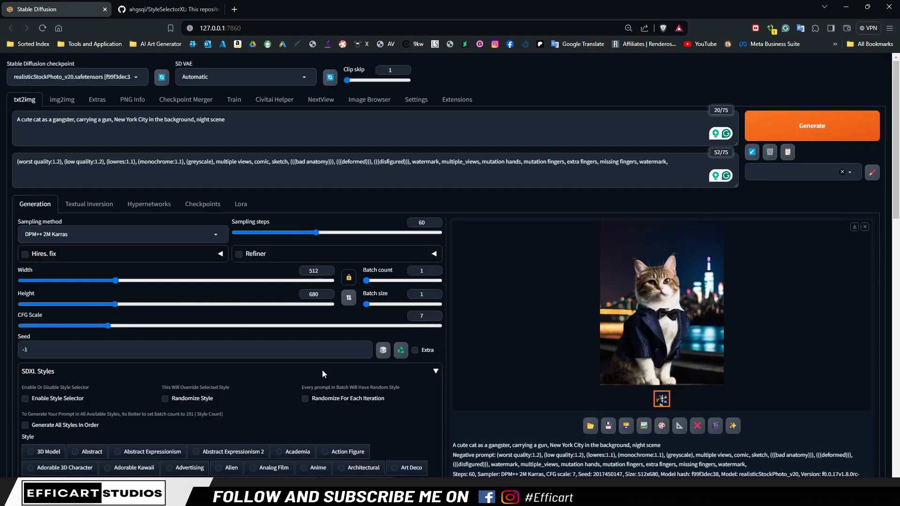
Enable the SDXL style selector and choose the Cinematic Photograph style
scroll(325, 374, down, 1)
click(25, 352)
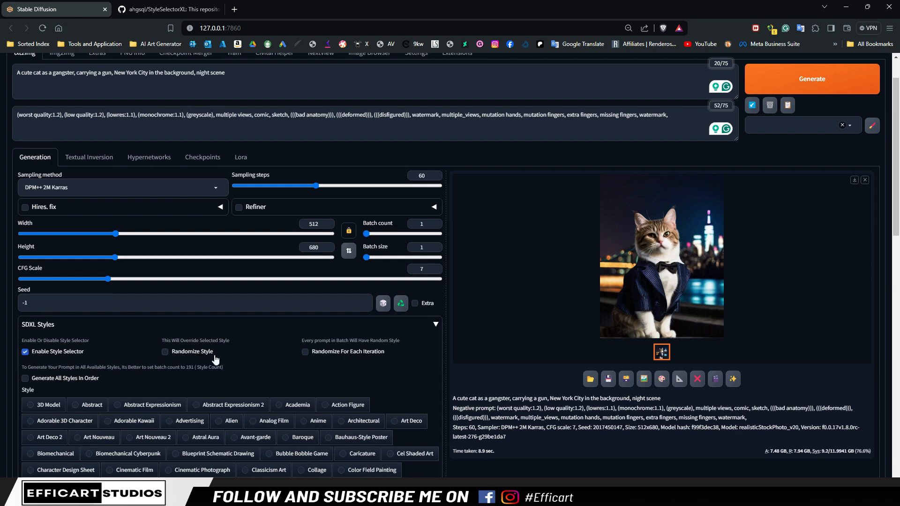
scroll(225, 358, down, 2)
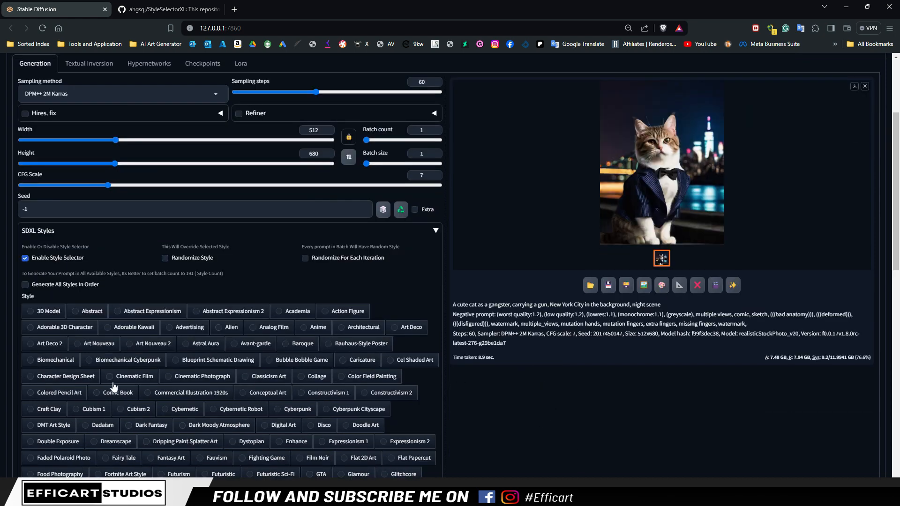
click(170, 381)
scroll(261, 361, up, 3)
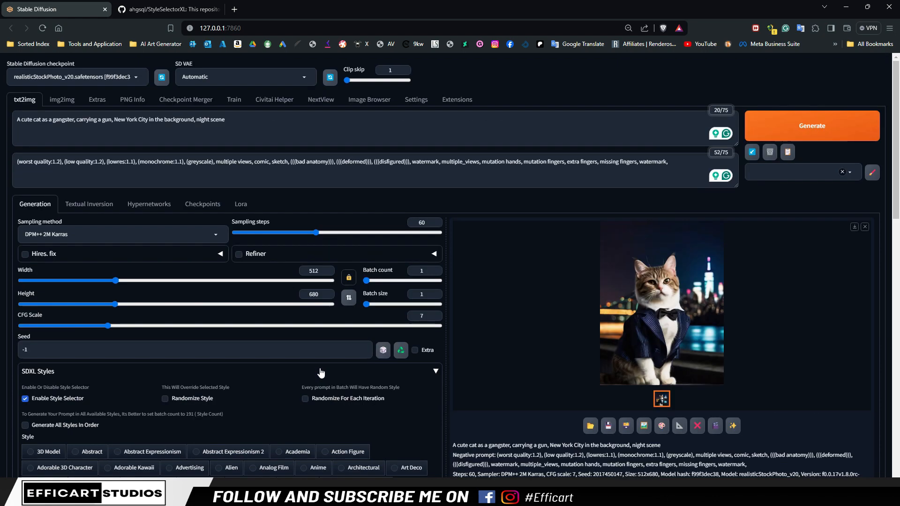
scroll(162, 445, down, 3)
scroll(219, 425, up, 3)
Generate the gangster cat twice in the Cinematic Photograph style, view the second result enlarged and close the preview
click(820, 127)
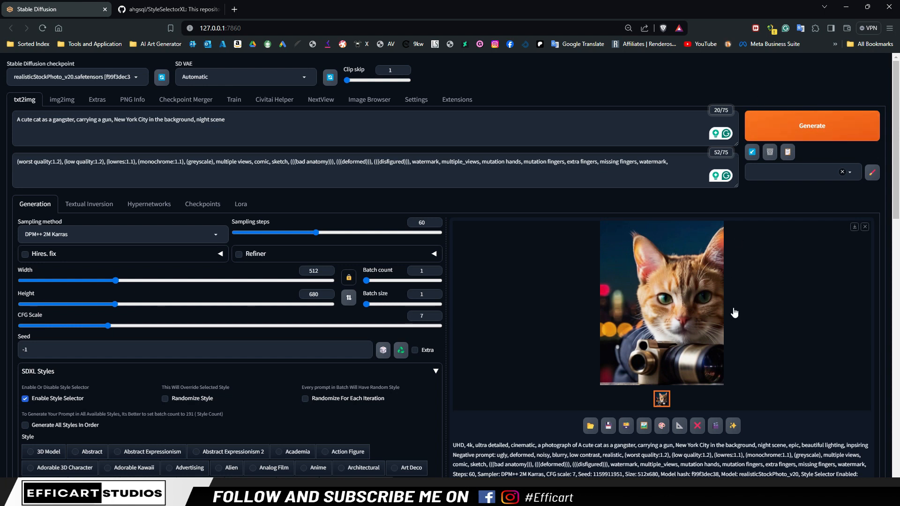
click(820, 133)
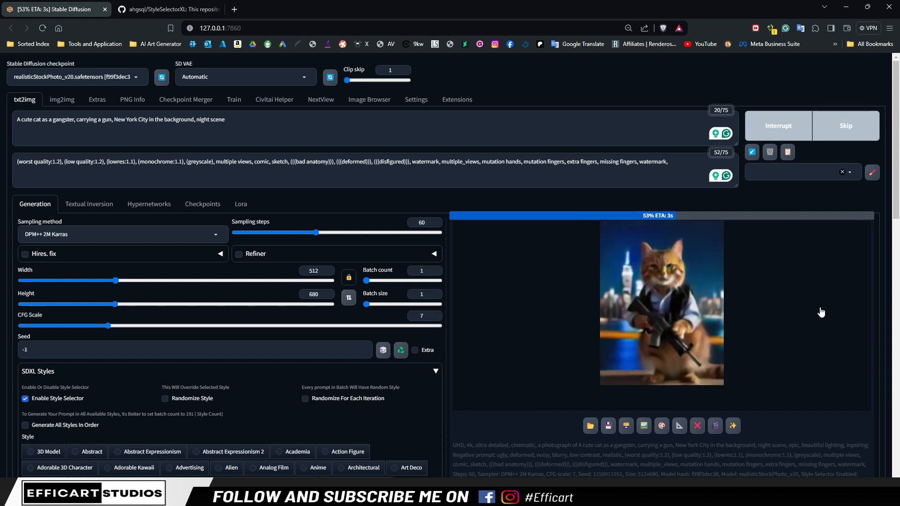
click(678, 324)
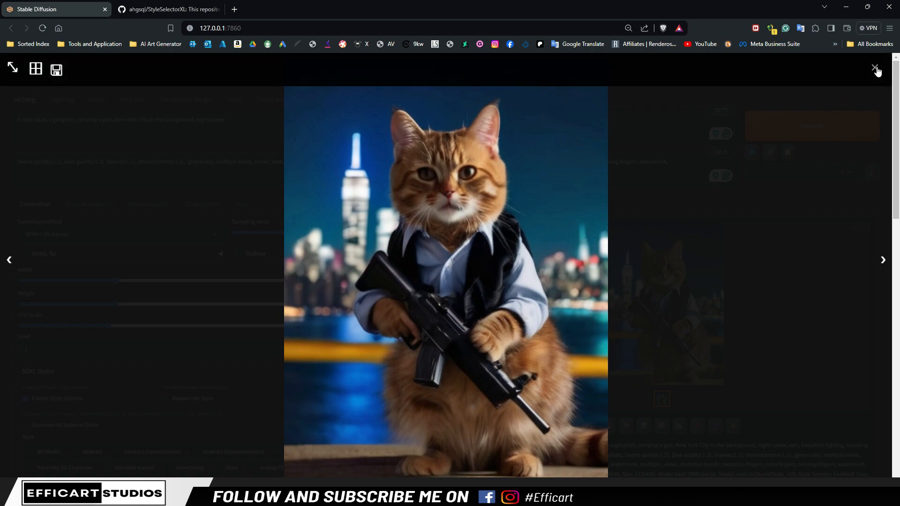
click(811, 65)
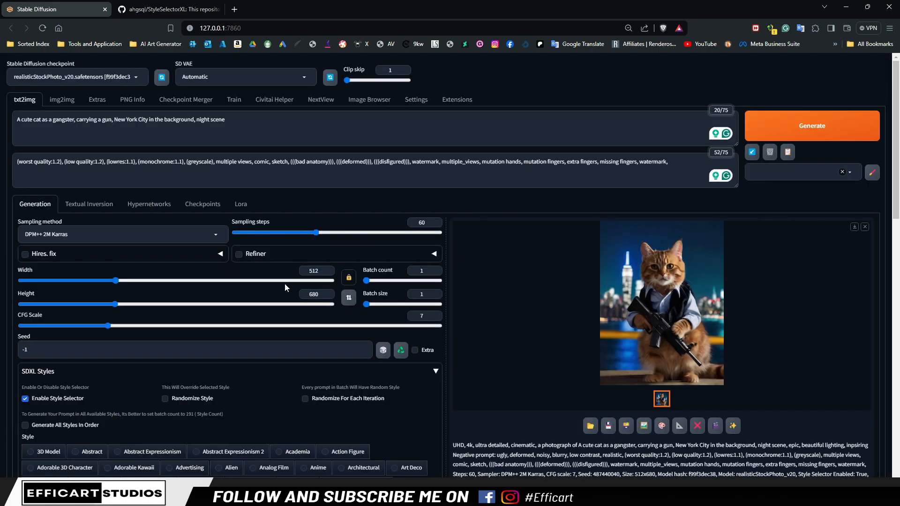
Choose the Cyberpunk style, set the batch count to 2 and generate the cat images
scroll(249, 364, down, 4)
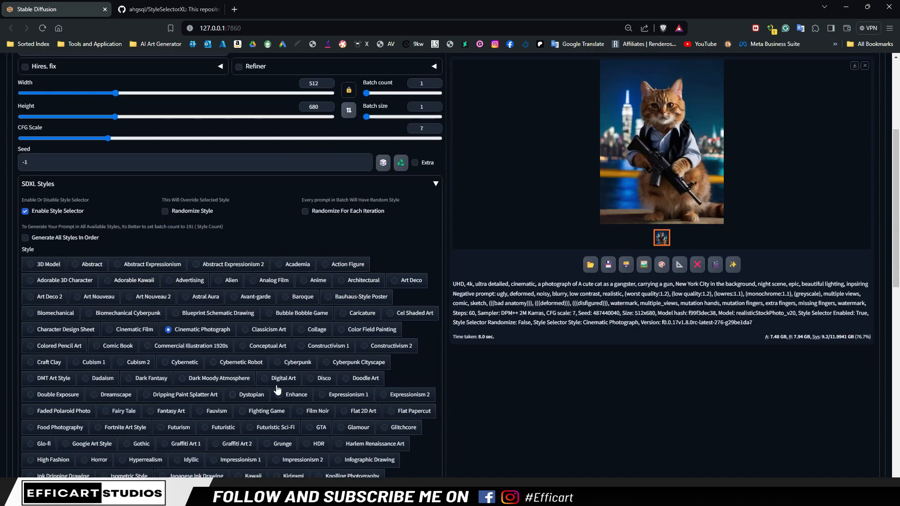
click(279, 361)
scroll(526, 307, up, 4)
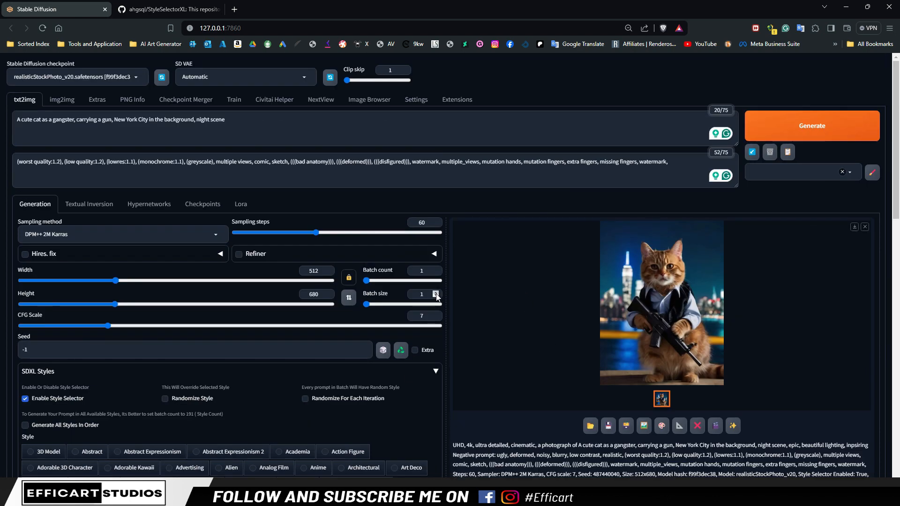
click(436, 268)
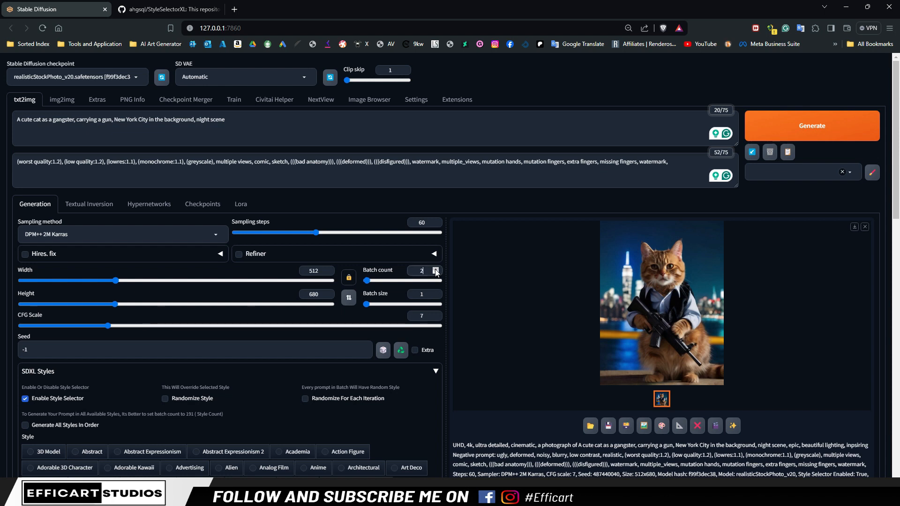
click(791, 115)
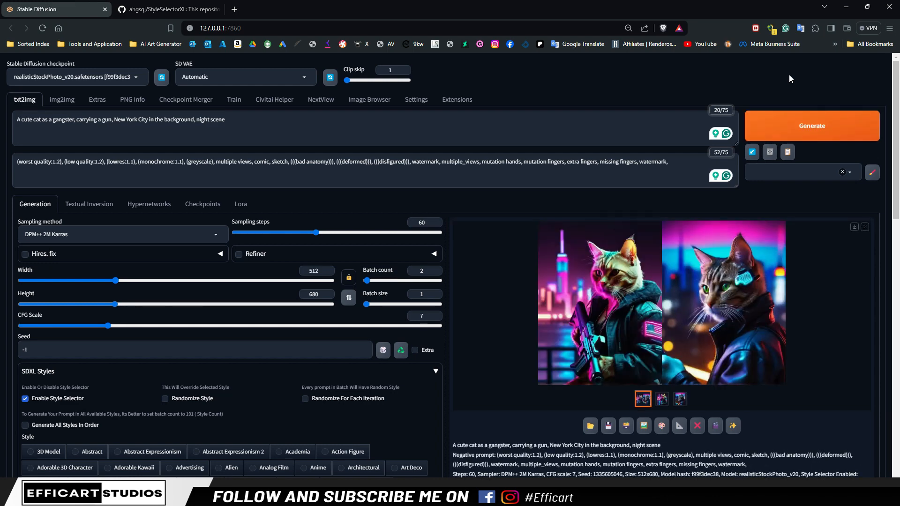
View the Cyberpunk image grid and each of its two cat images enlarged, closing the preview after each
click(608, 273)
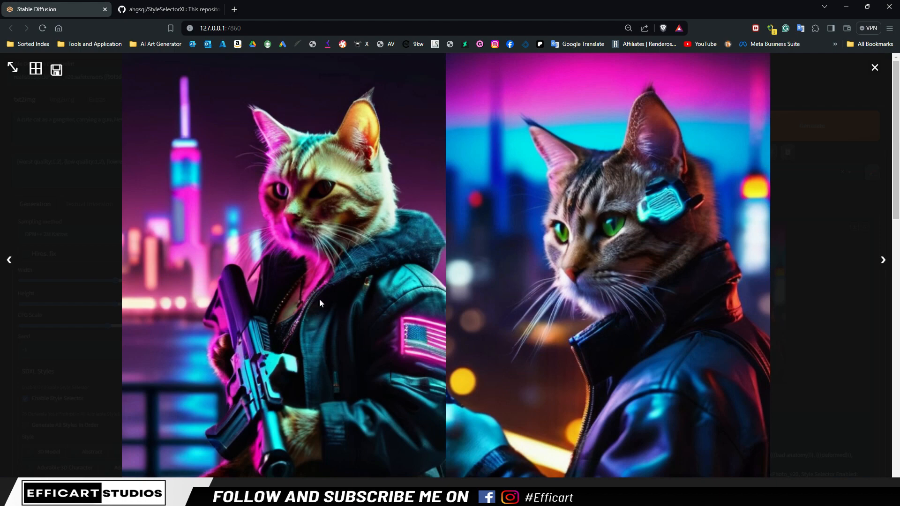
click(855, 334)
click(662, 399)
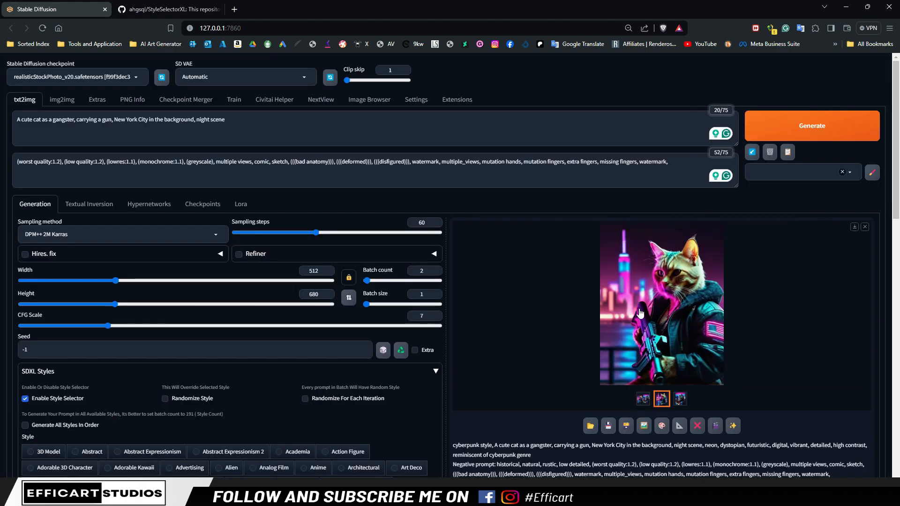
click(609, 290)
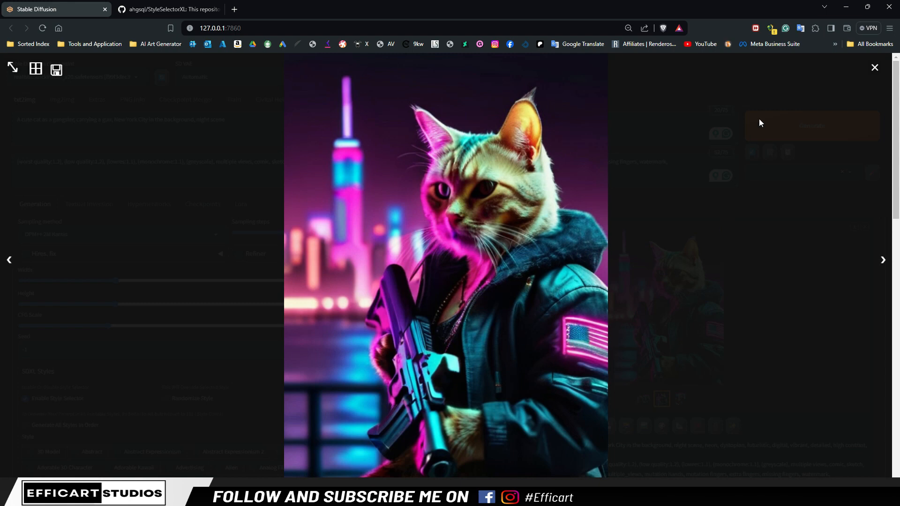
click(874, 68)
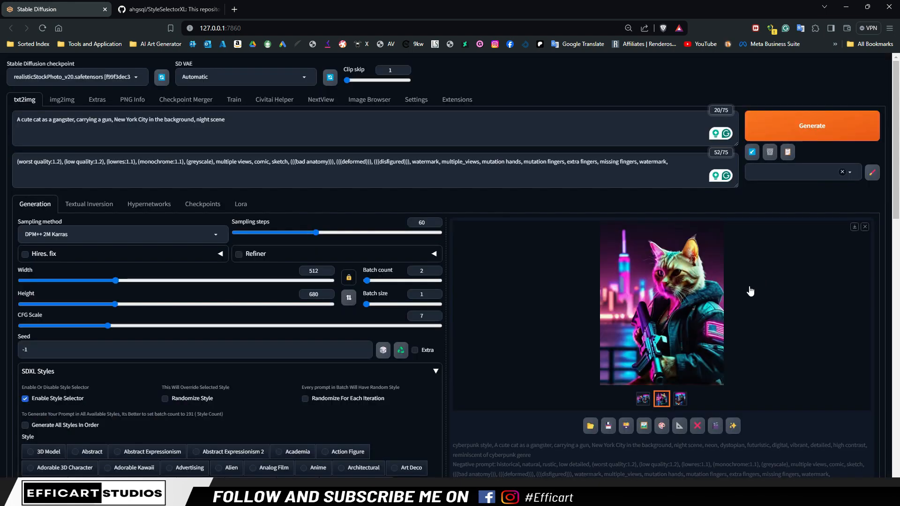
click(680, 398)
click(708, 365)
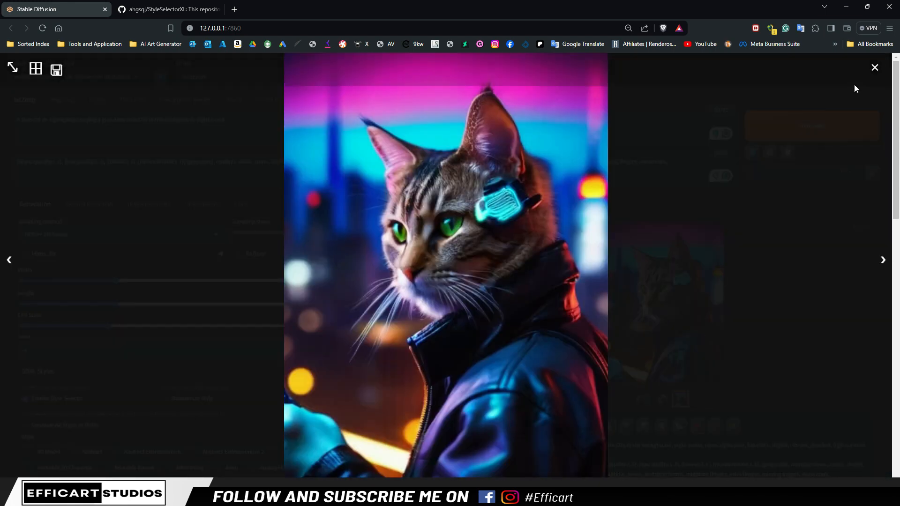
click(875, 67)
Choose the GTA style, generate the cat images and look at both results
scroll(308, 375, down, 5)
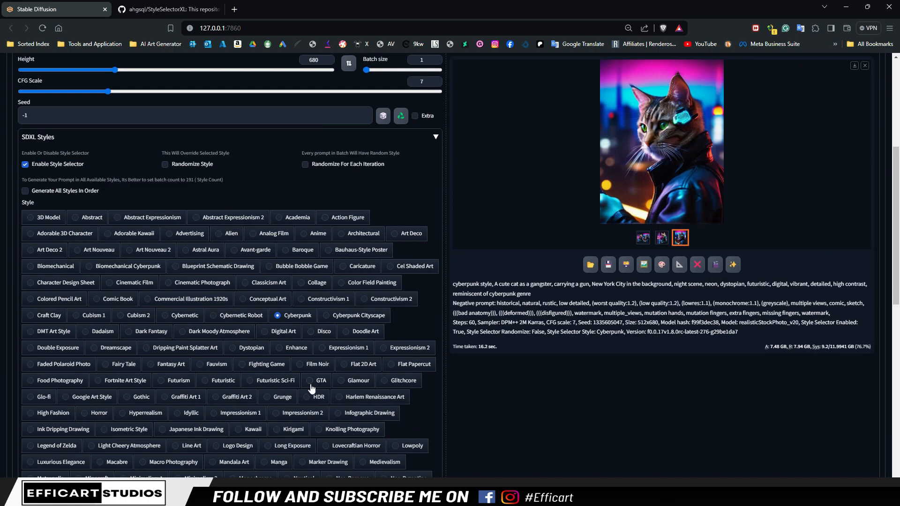
scroll(490, 426, up, 5)
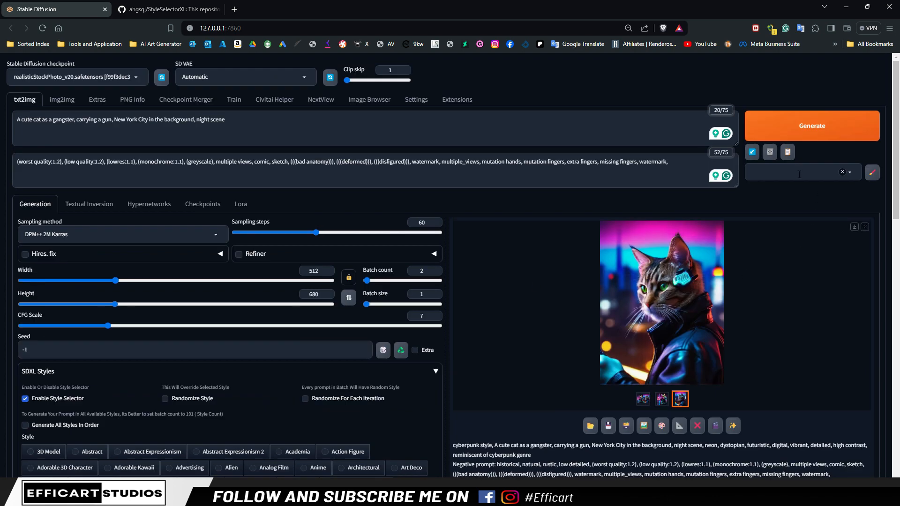
click(830, 126)
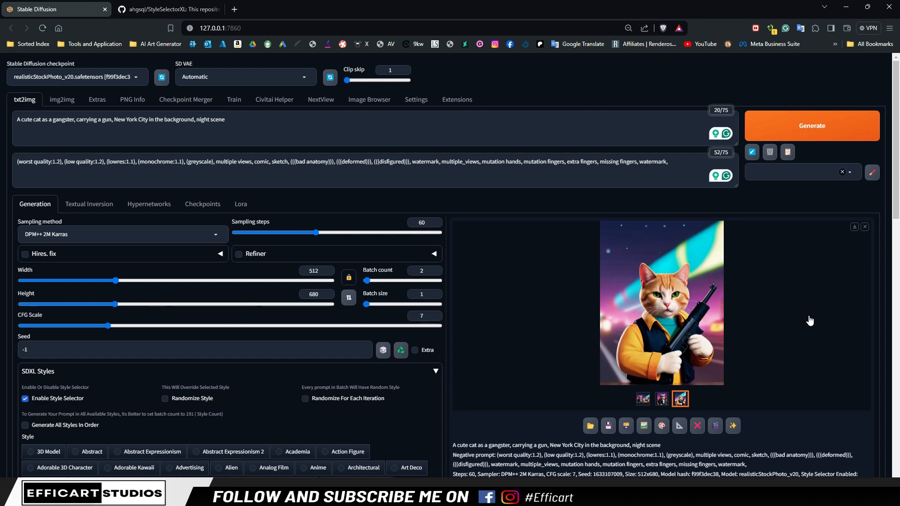
click(668, 399)
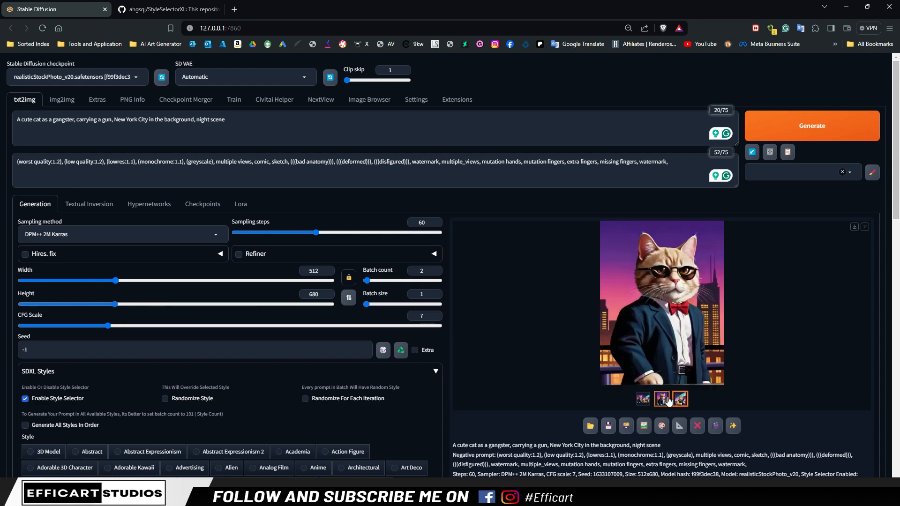
click(680, 399)
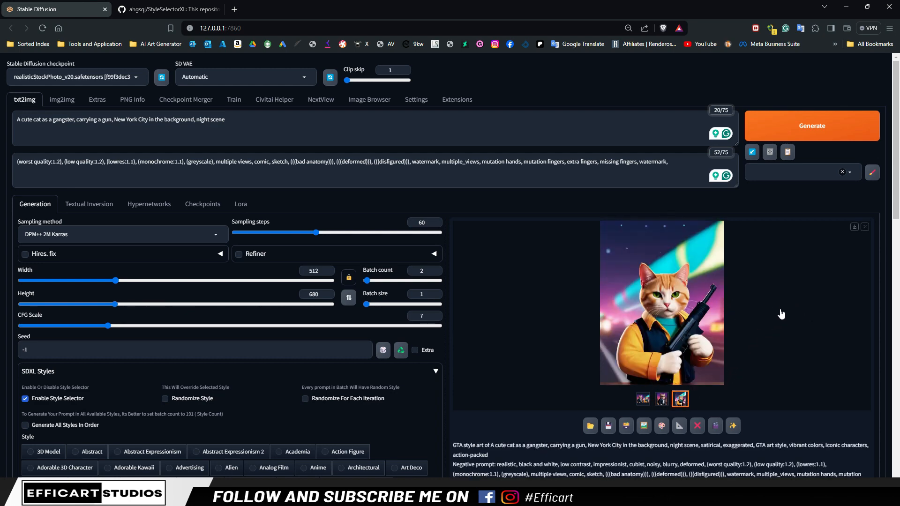
Choose the Horror style and generate the gangster cat images with it
scroll(781, 307, down, 5)
scroll(464, 414, down, 2)
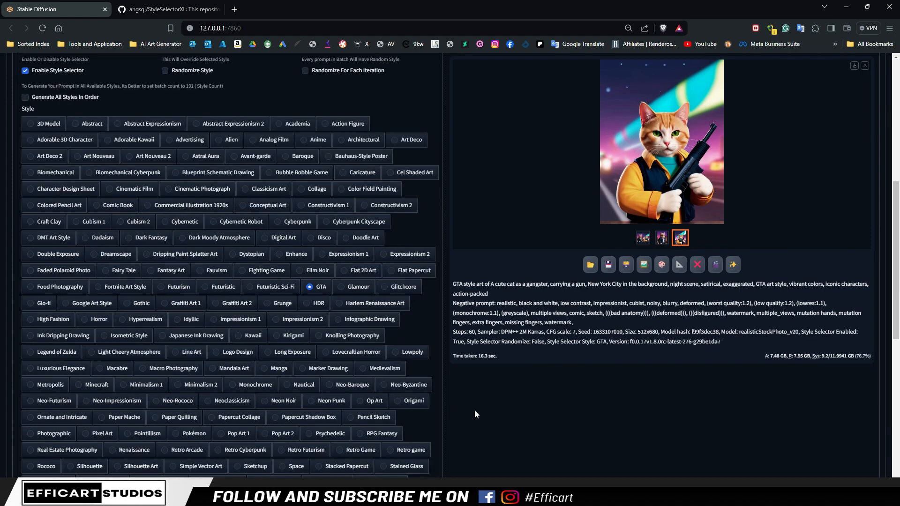
scroll(59, 404, down, 1)
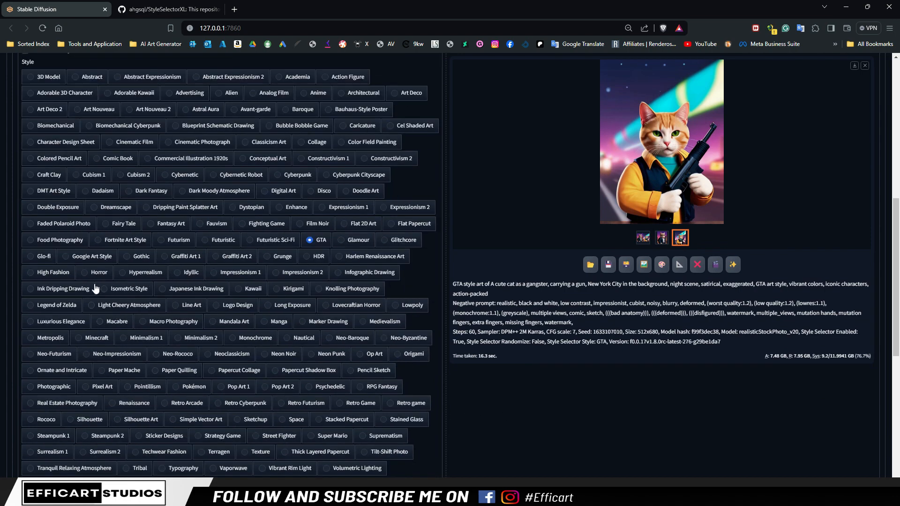
click(85, 273)
scroll(486, 428, up, 8)
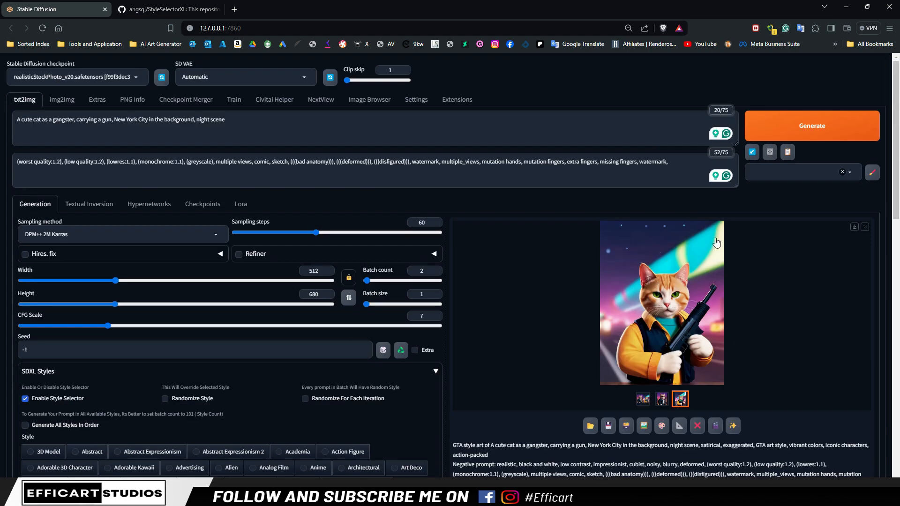
click(812, 125)
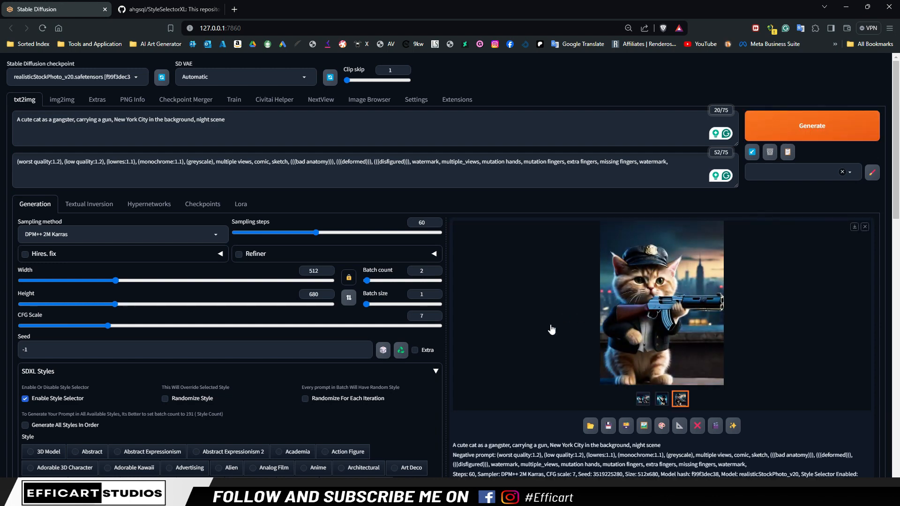
Choose the Super Mario style, set the batch count to 1 and generate one image
scroll(537, 347, down, 4)
scroll(537, 347, down, 5)
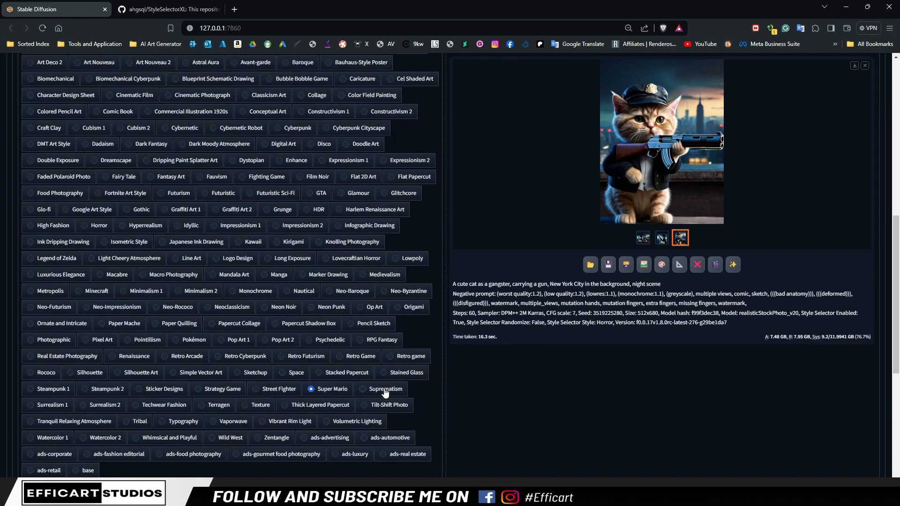
scroll(312, 389, up, 8)
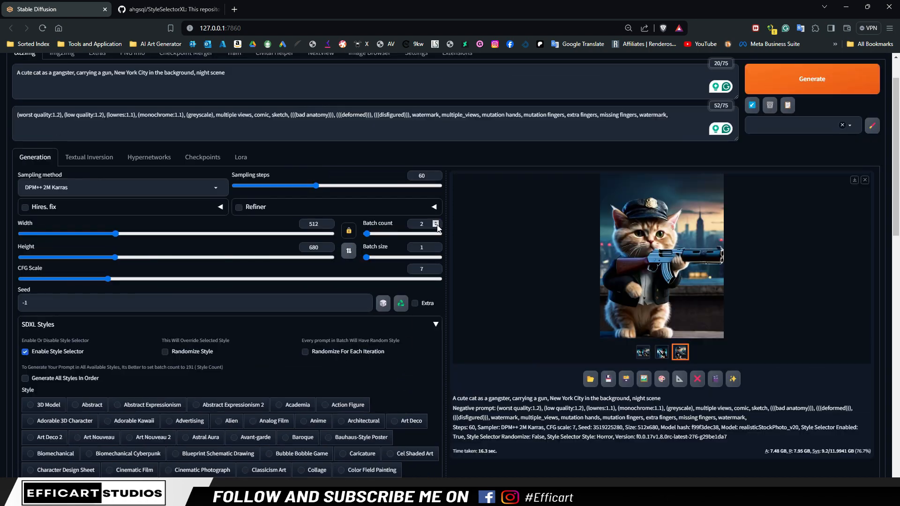
click(436, 226)
click(872, 69)
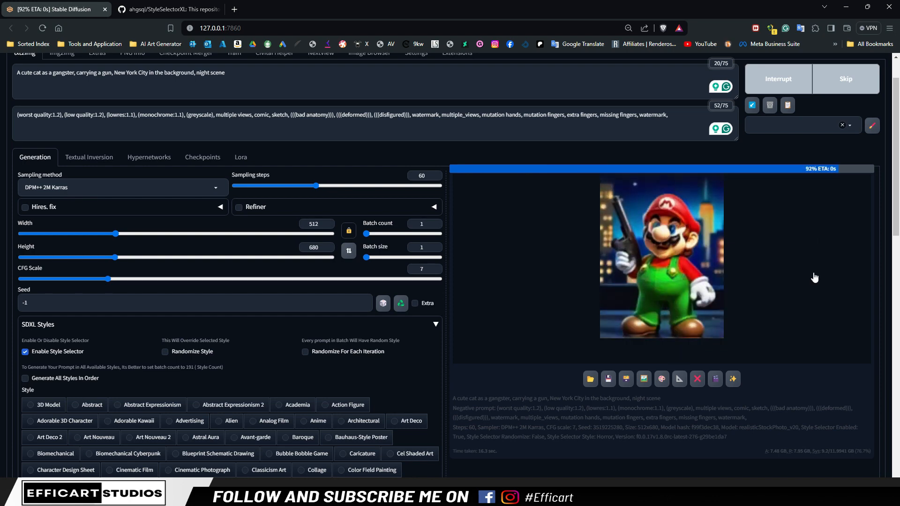
Set the batch count to 2 and generate the Super Mario style images again
scroll(564, 215, up, 1)
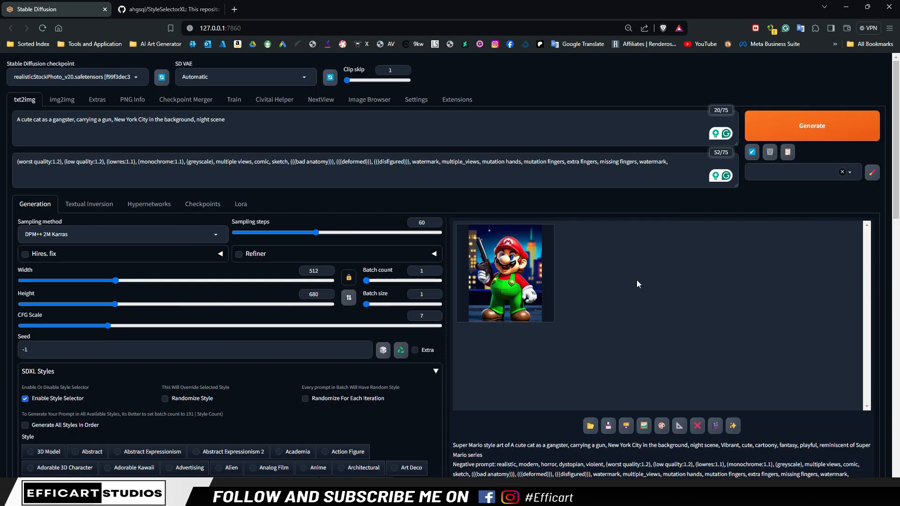
click(436, 271)
click(820, 131)
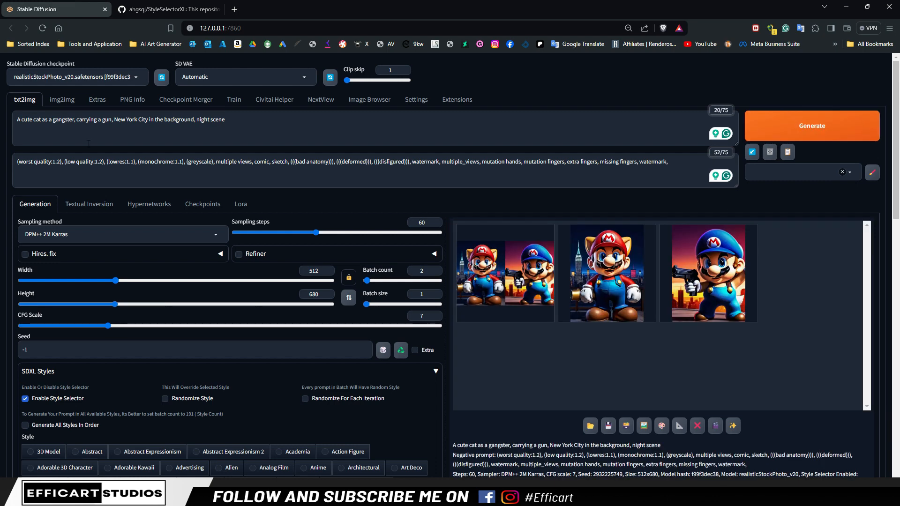
Replace "cute cat" with "princess peach" in the txt2img prompt
double_click(26, 120)
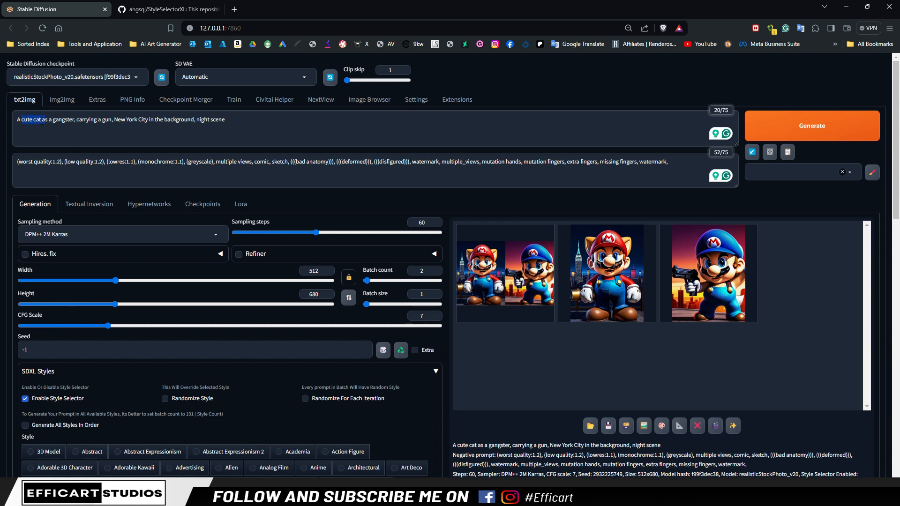
text(princ)
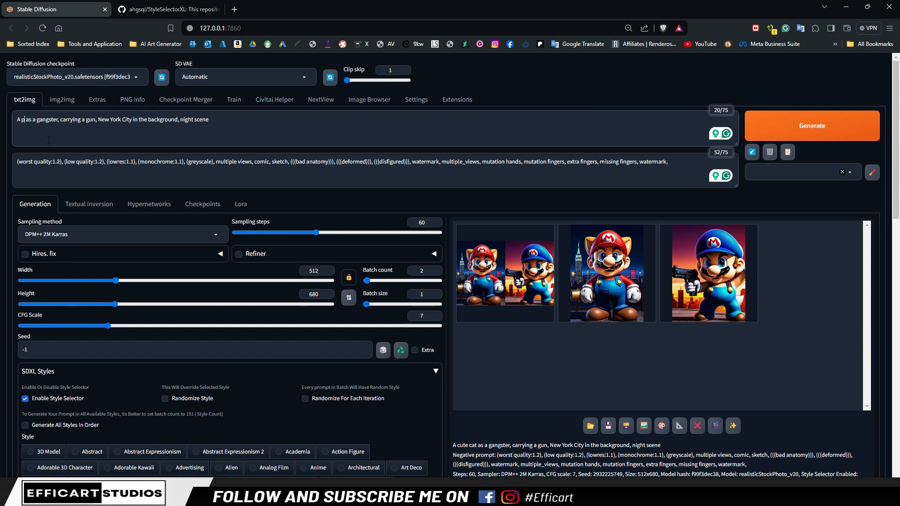
text(ess pe)
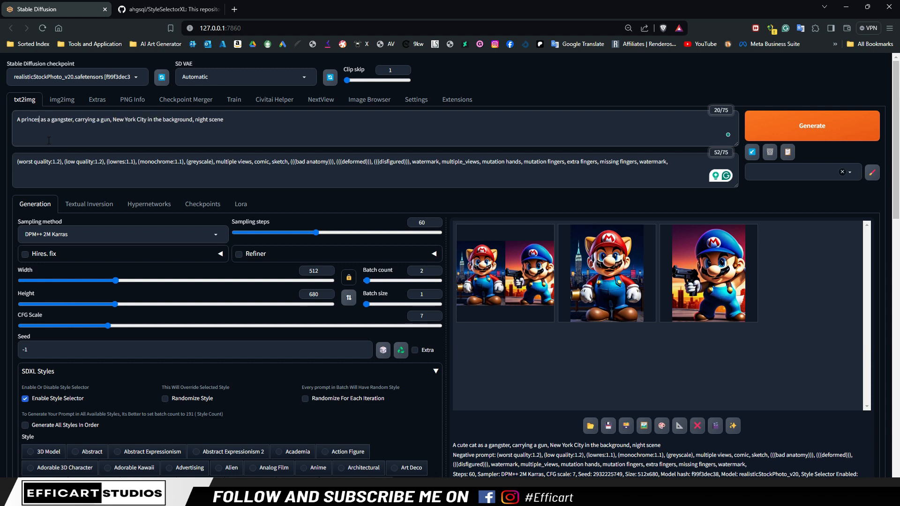
text(ach)
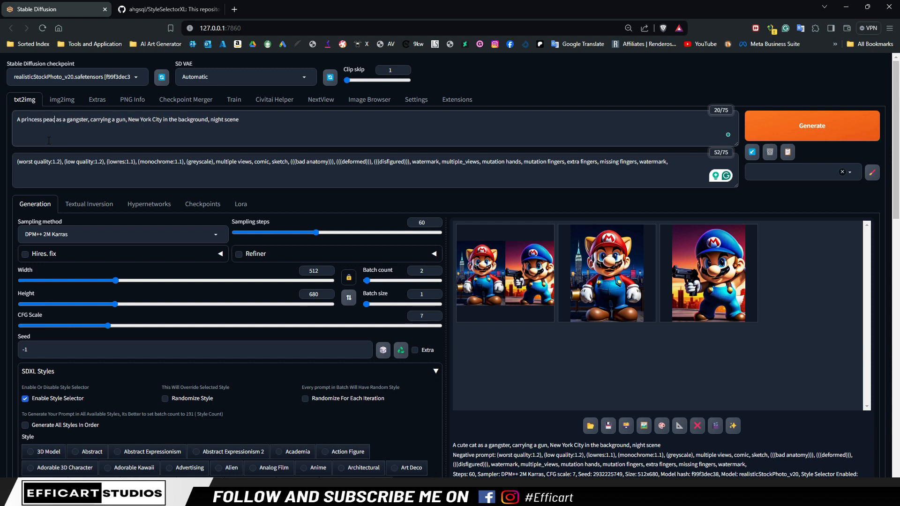
Generate the princess peach images in the Super Mario style and look at both results
click(812, 126)
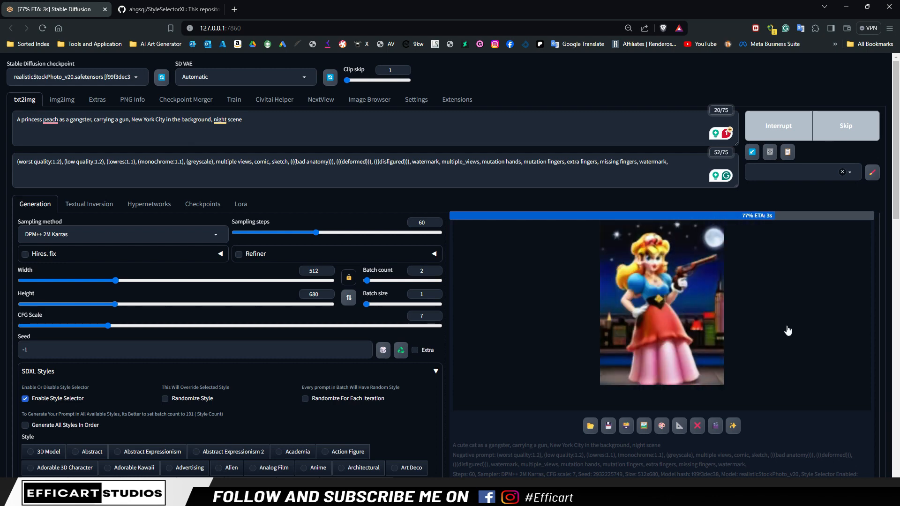
click(640, 363)
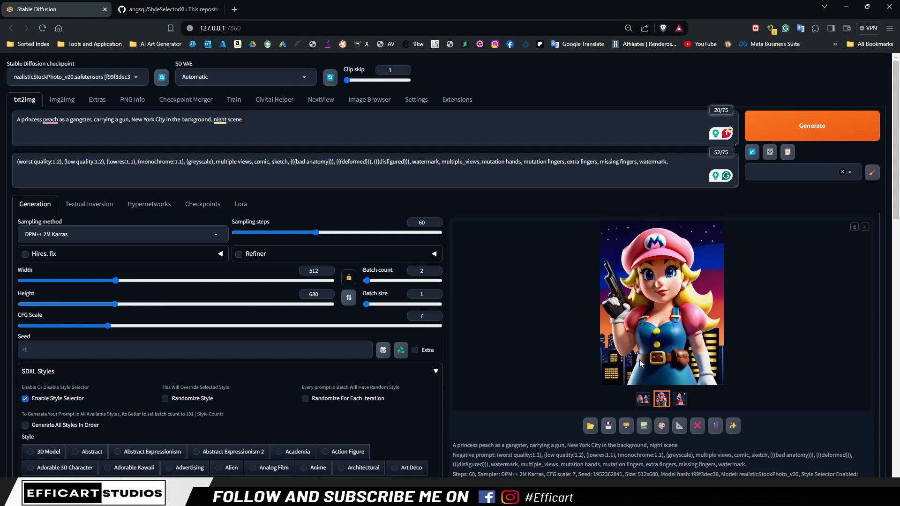
click(646, 353)
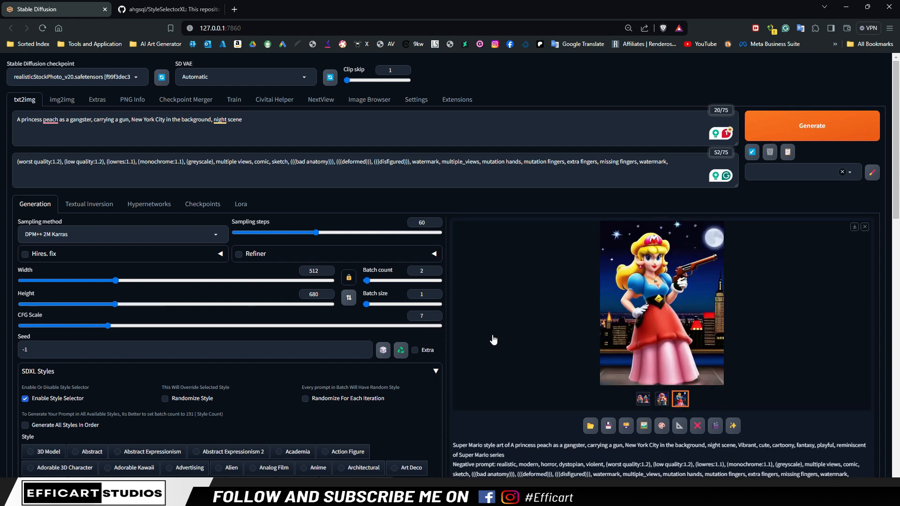
Look through the SDXL style list and select the Anime style
scroll(493, 339, down, 8)
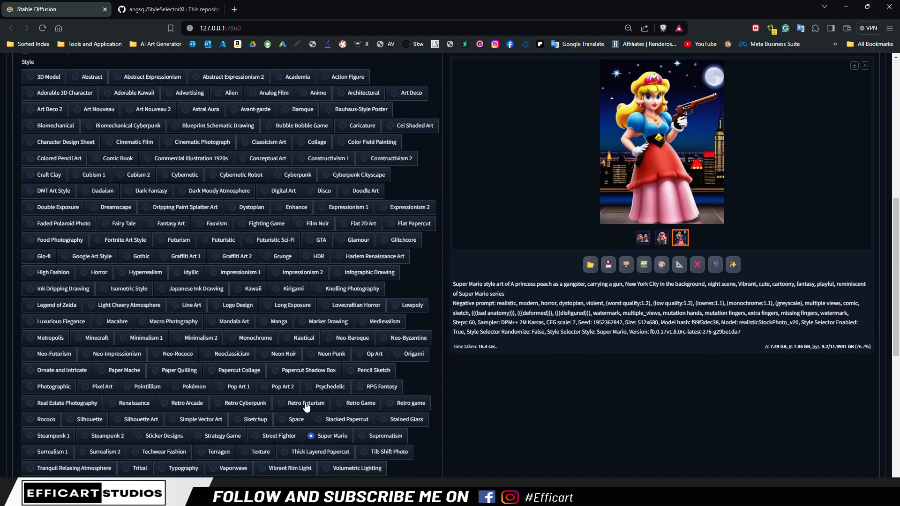
scroll(162, 291, down, 4)
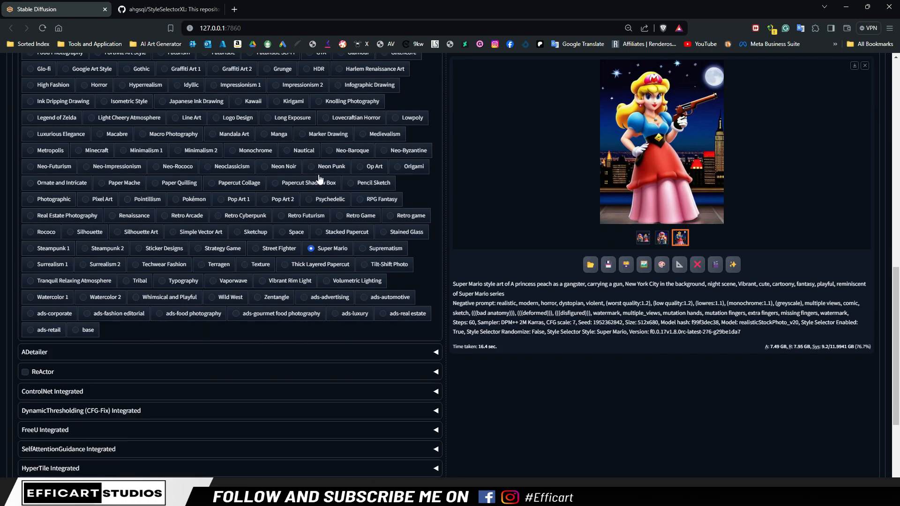
scroll(179, 284, up, 1)
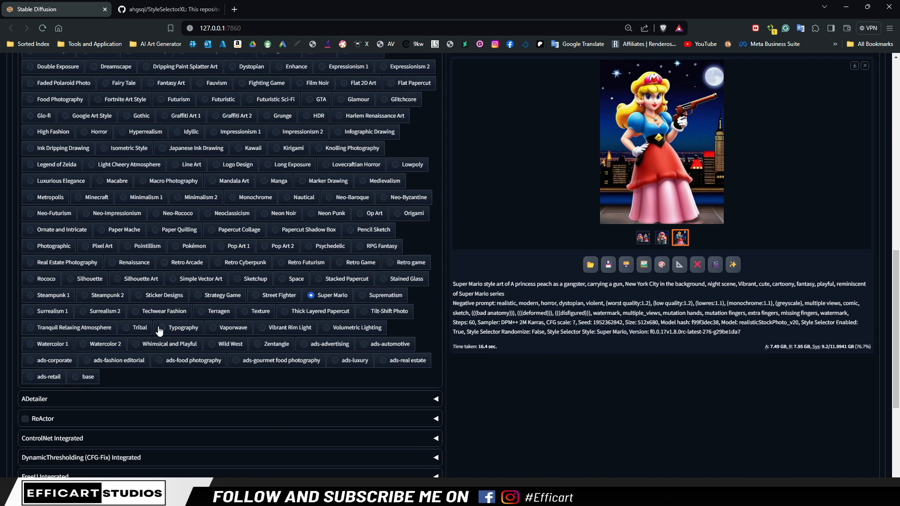
scroll(159, 330, up, 3)
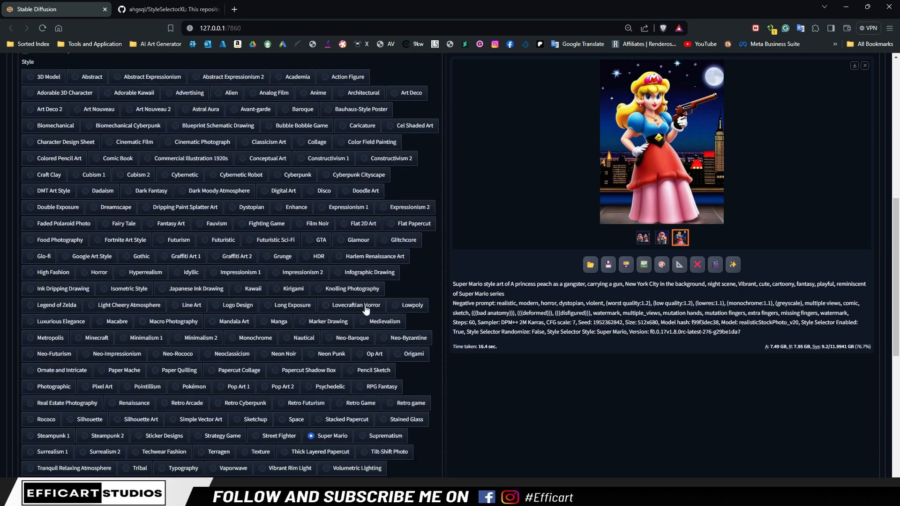
scroll(354, 255, up, 1)
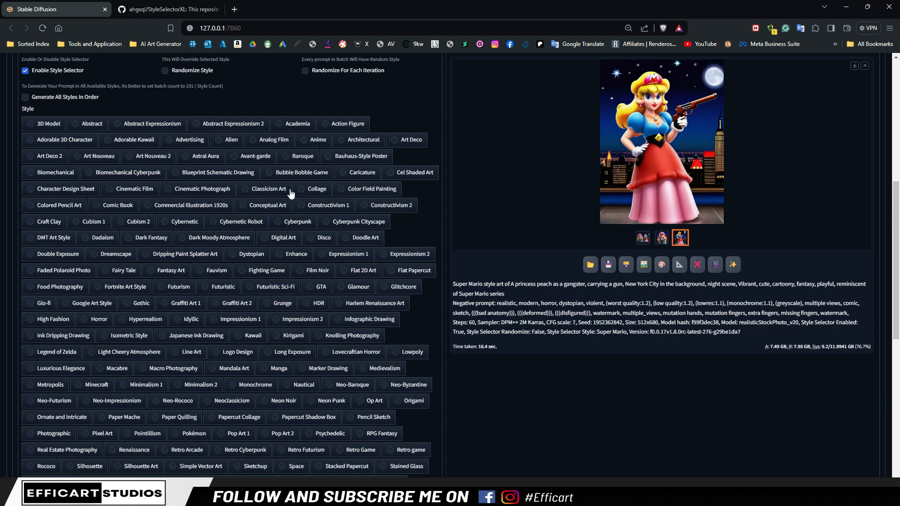
click(304, 139)
Generate the princess peach images in the Anime style and look at both results enlarged
scroll(302, 141, up, 7)
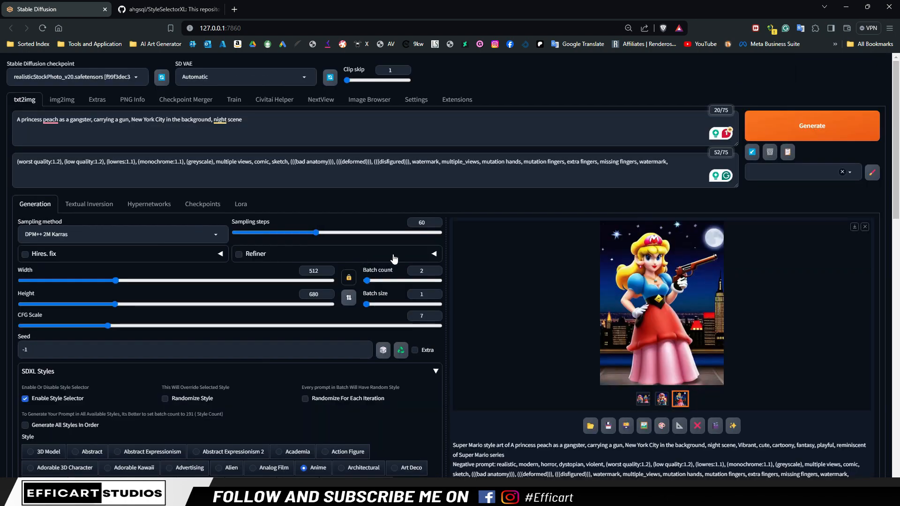
click(799, 125)
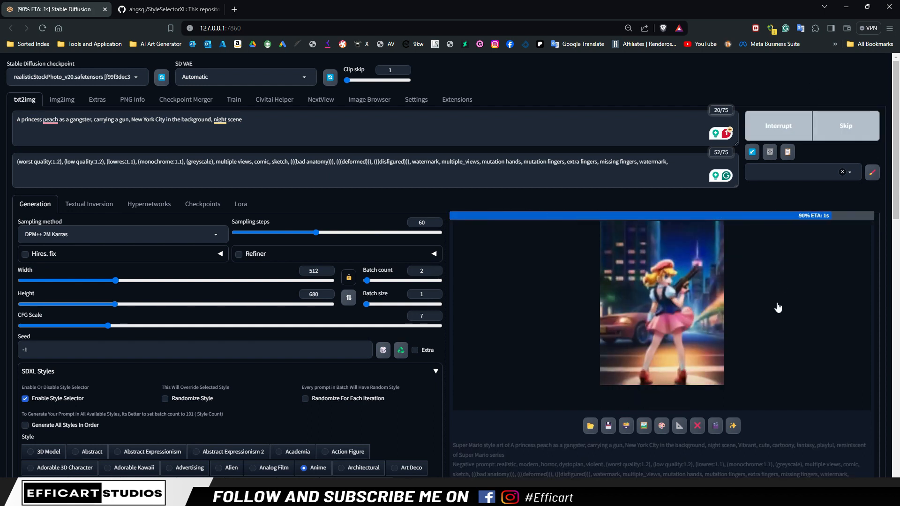
click(661, 323)
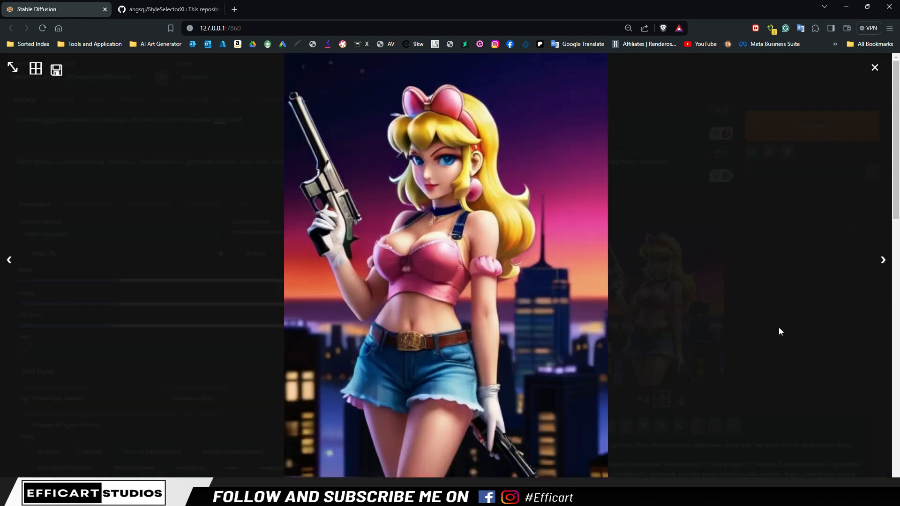
click(883, 261)
click(874, 69)
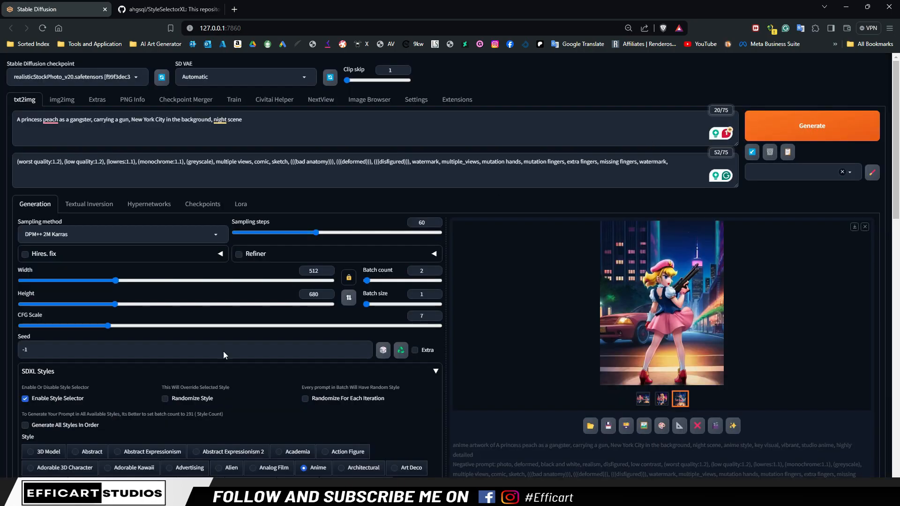
Disable the style selector and collapse the SDXL Styles section
scroll(225, 349, down, 6)
scroll(365, 328, down, 6)
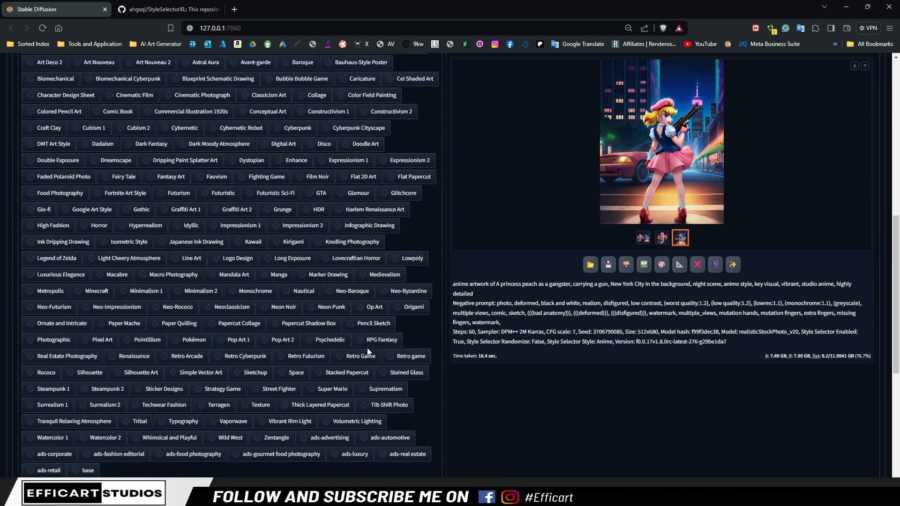
scroll(364, 337, up, 10)
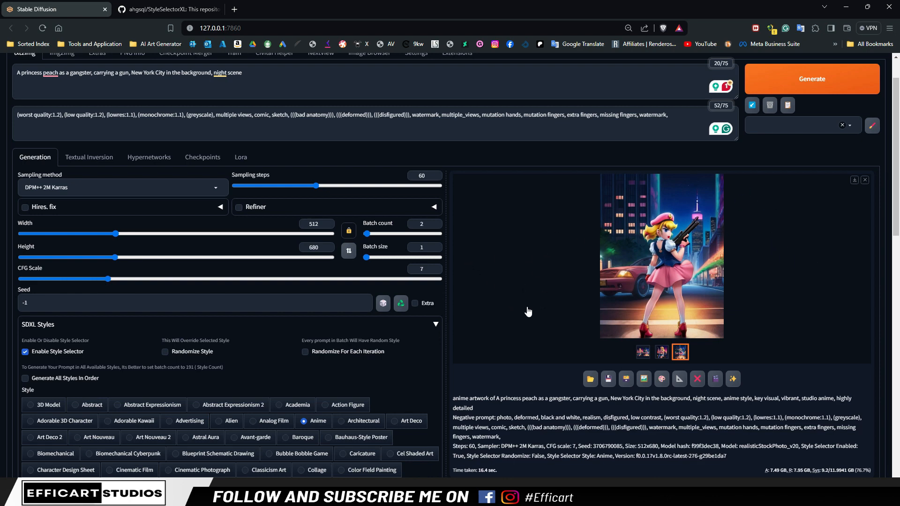
scroll(529, 313, up, 1)
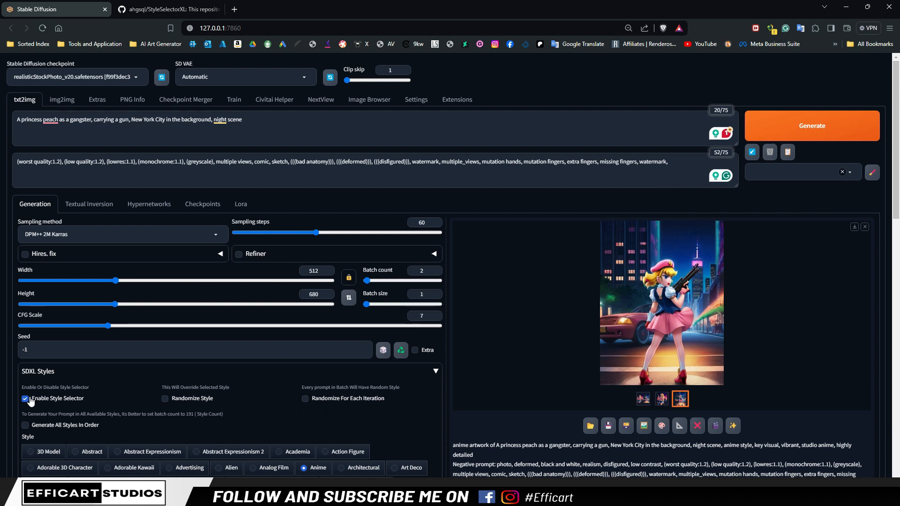
click(434, 372)
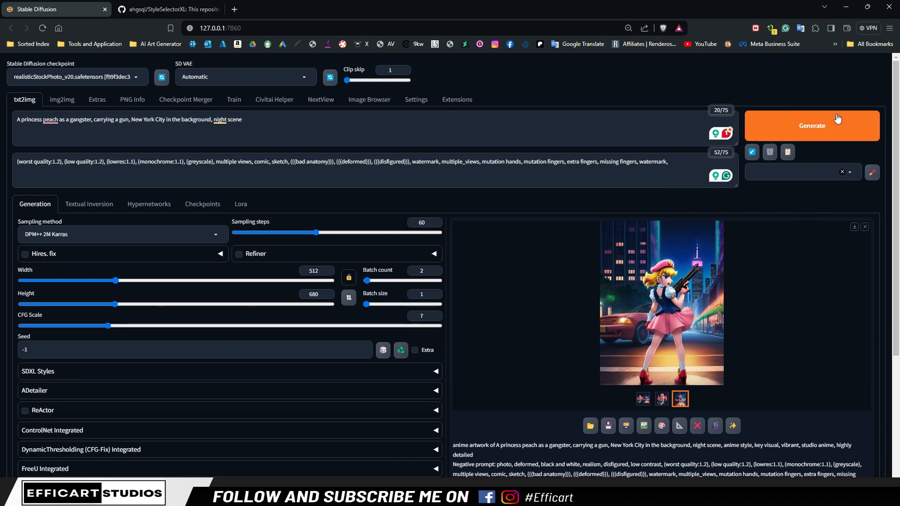
Generate the princess peach images without any SDXL style and look at both results enlarged
click(815, 125)
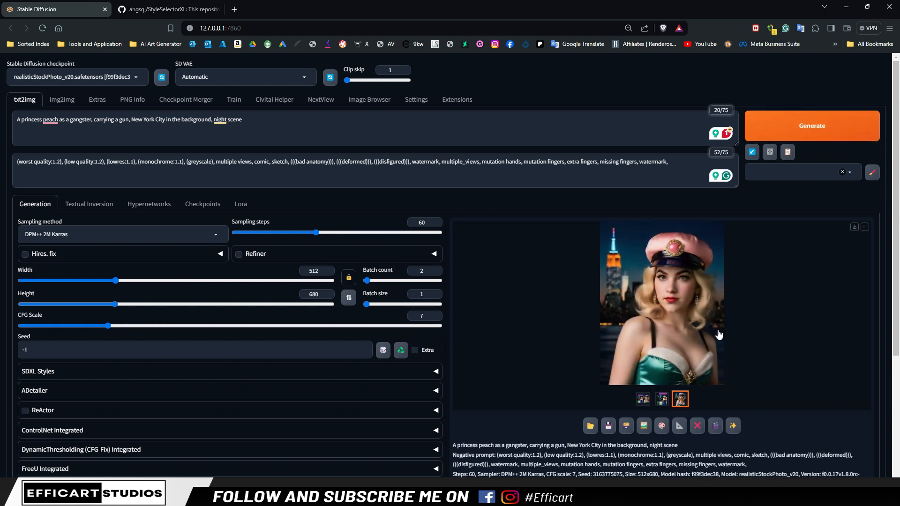
click(694, 332)
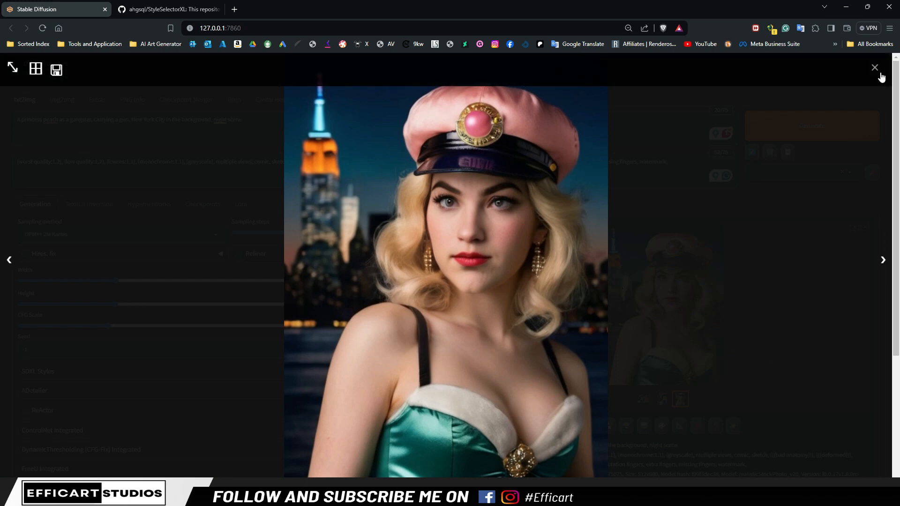
click(15, 266)
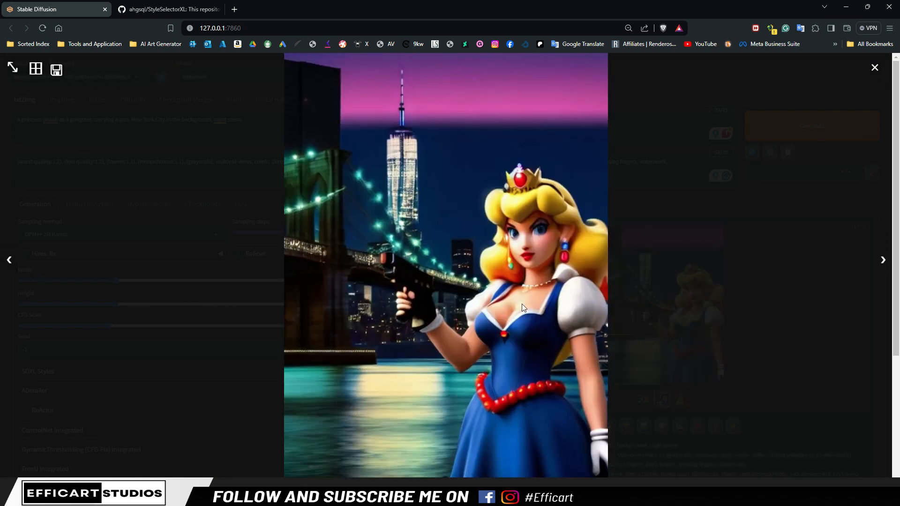
click(875, 69)
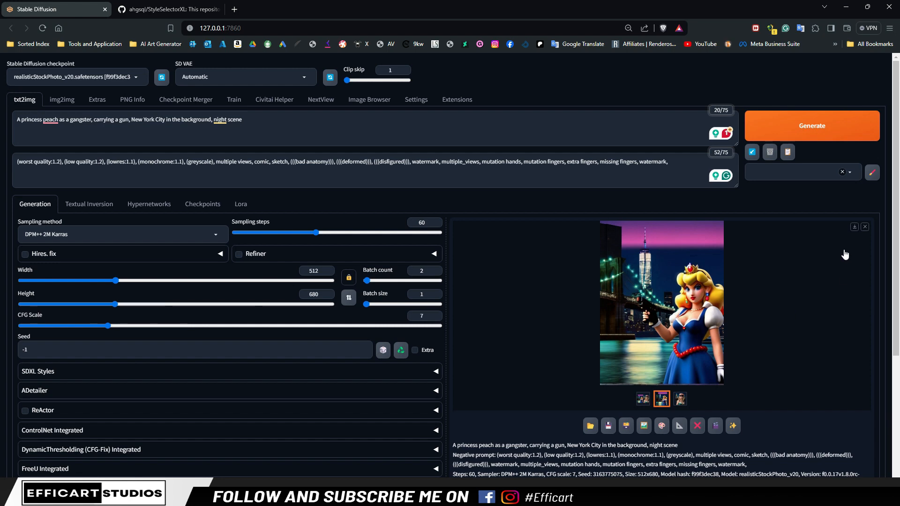
Open the Civitai page "Art Styles Expansion for StyleSelectorXL" and read its version 2.0 description
click(234, 9)
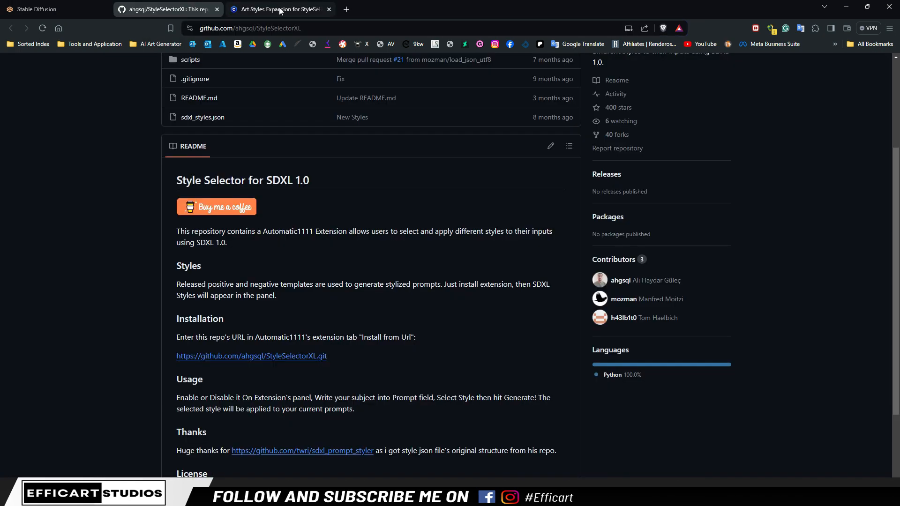
click(280, 10)
drag(180, 116, 447, 120)
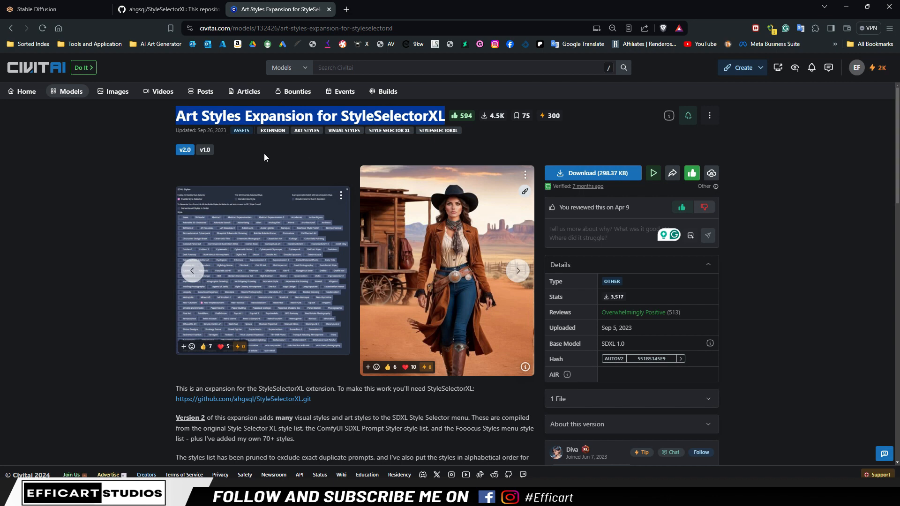
scroll(264, 153, down, 1)
scroll(349, 375, down, 3)
scroll(349, 375, up, 4)
scroll(340, 295, down, 2)
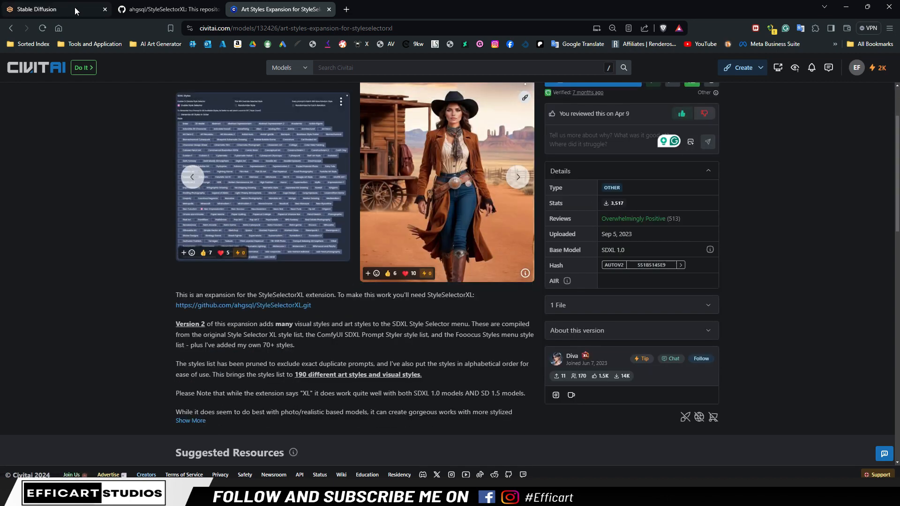
scroll(641, 201, up, 2)
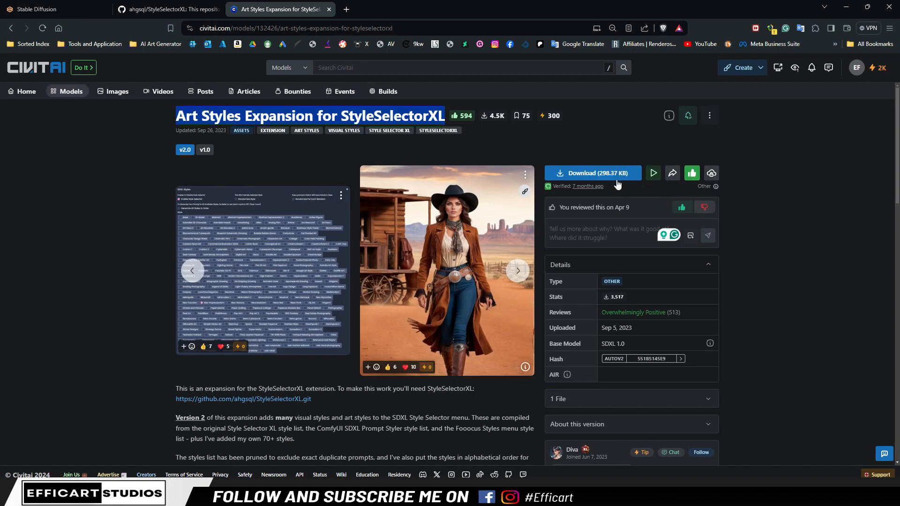
Switch to File Explorer, open the StyleSelectorXL folder in Forge's webui extensions, and locate the artStylesExpansionFor_v20 archive and the sdxl_stylesold file
click(19, 9)
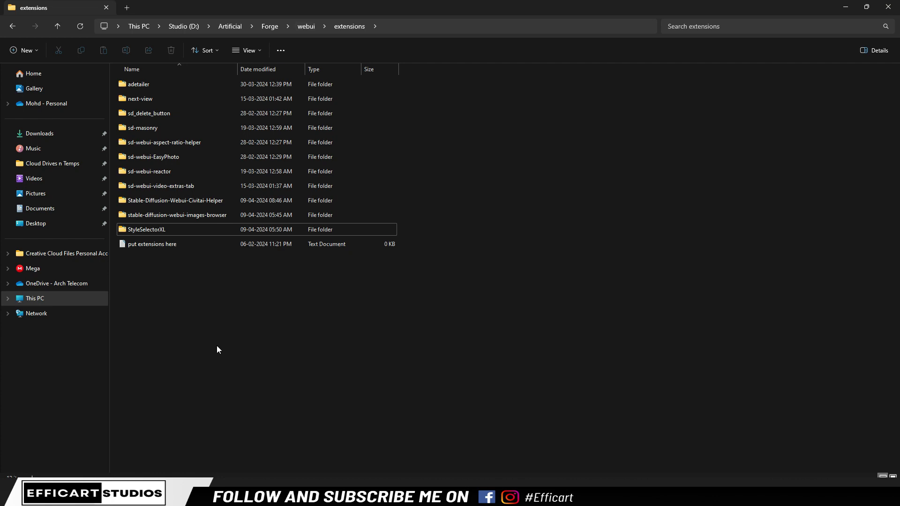
click(162, 234)
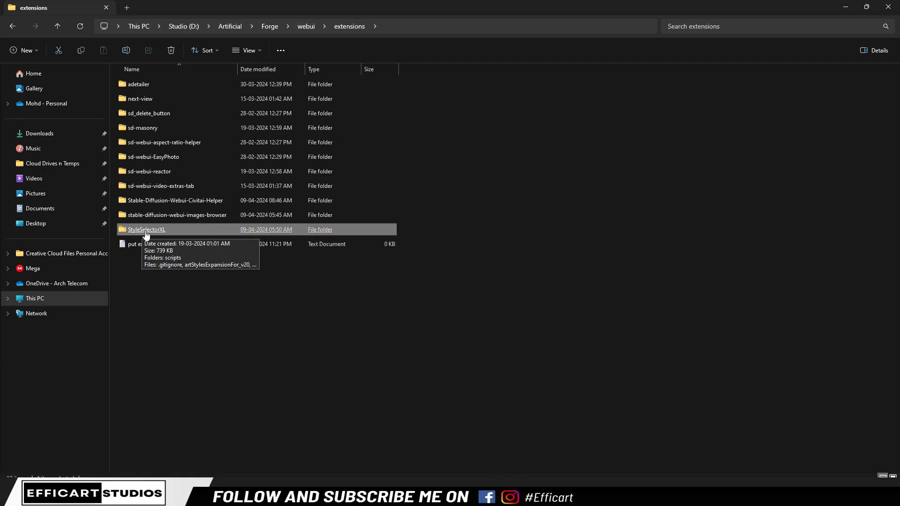
double_click(152, 234)
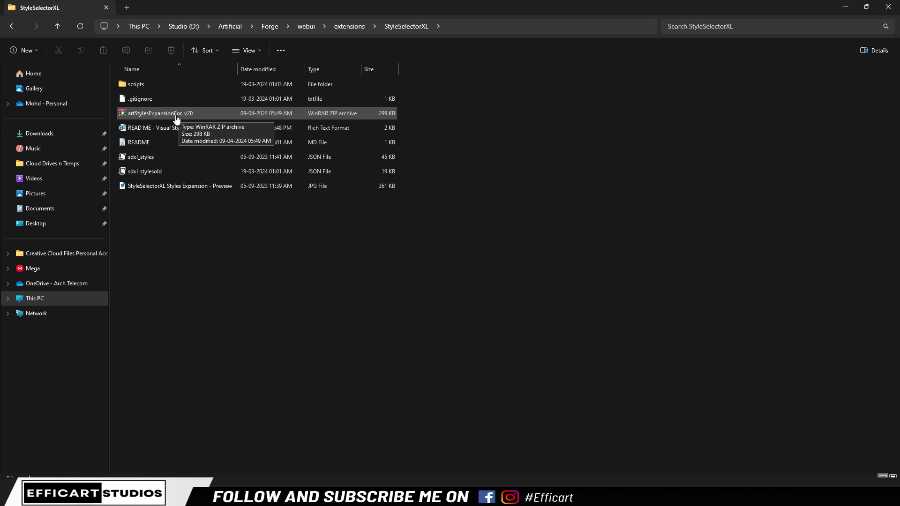
click(162, 115)
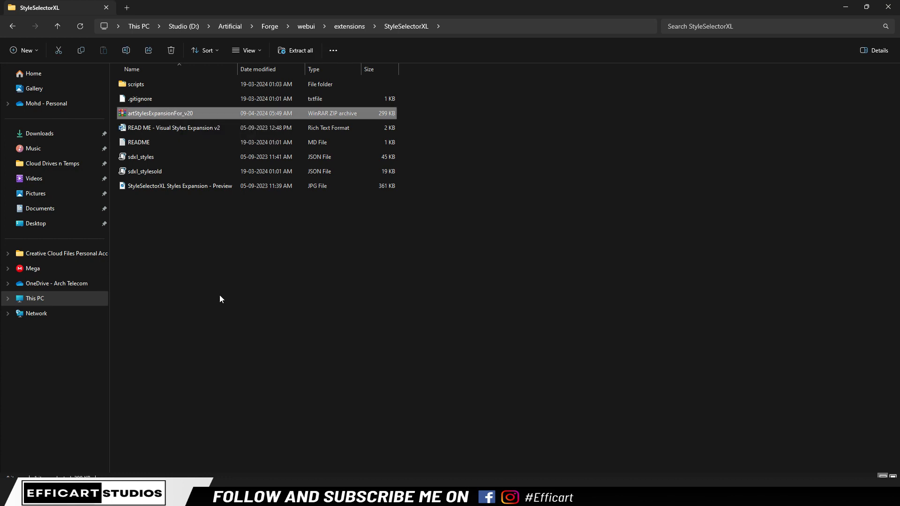
click(153, 174)
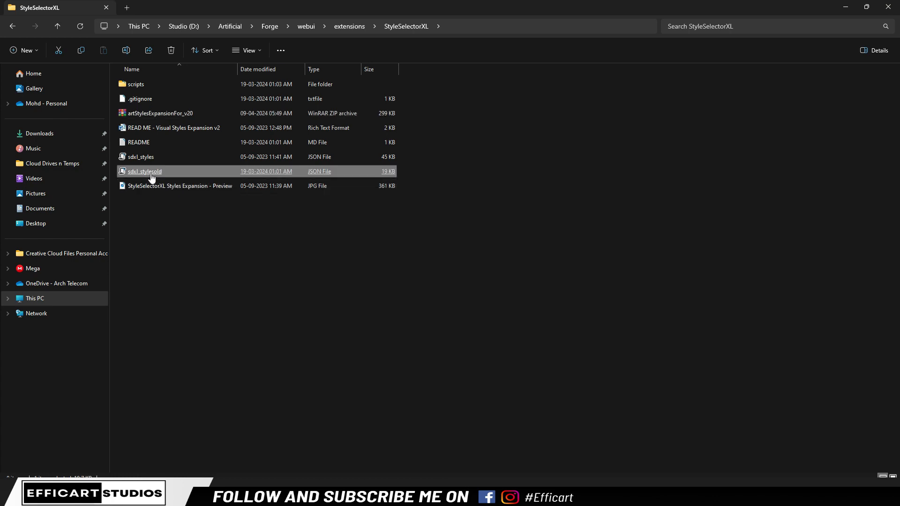
Open the artStylesExpansionFor_v20 archive, locate sdxl_styles.json in its Art Styles Expansion folder, and close the archive
double_click(157, 115)
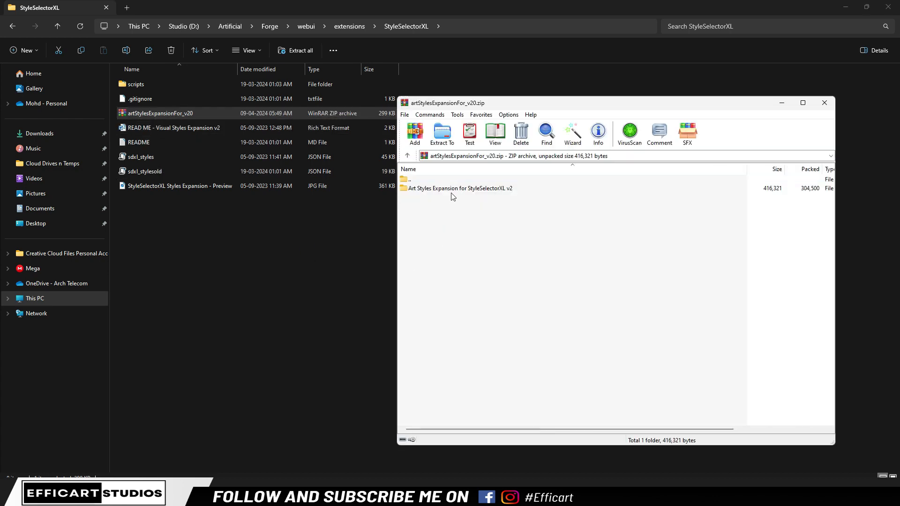
double_click(452, 192)
click(427, 201)
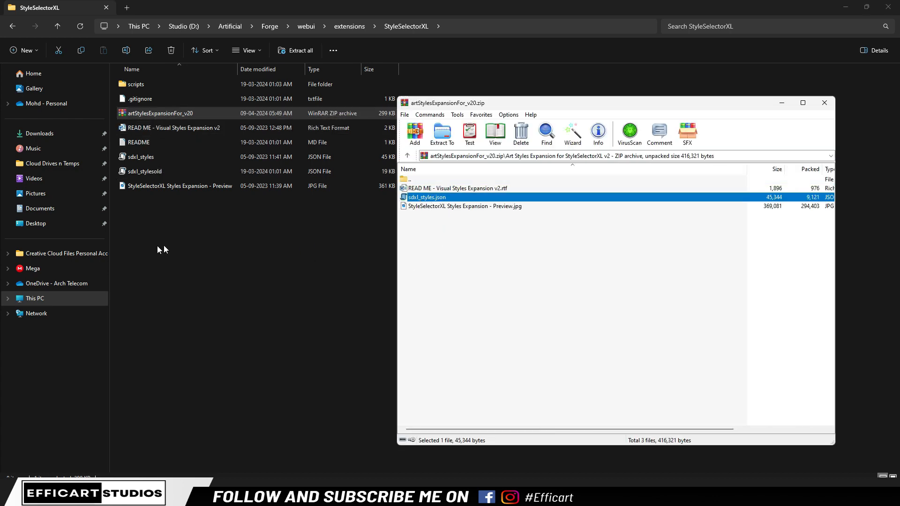
click(824, 103)
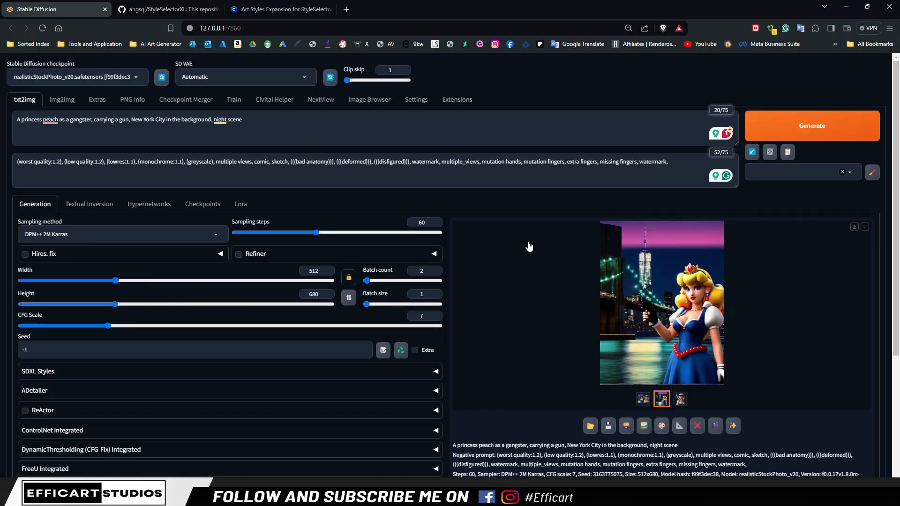
Review the styles in the expanded SDXL Styles section of Stable Diffusion and return to the Civitai page of the style expansion
scroll(342, 356, down, 1)
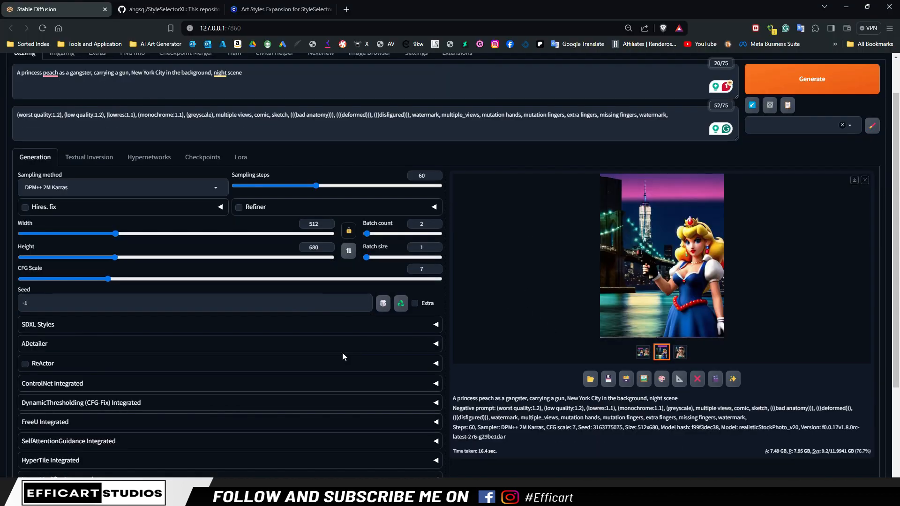
click(436, 326)
scroll(338, 381, down, 10)
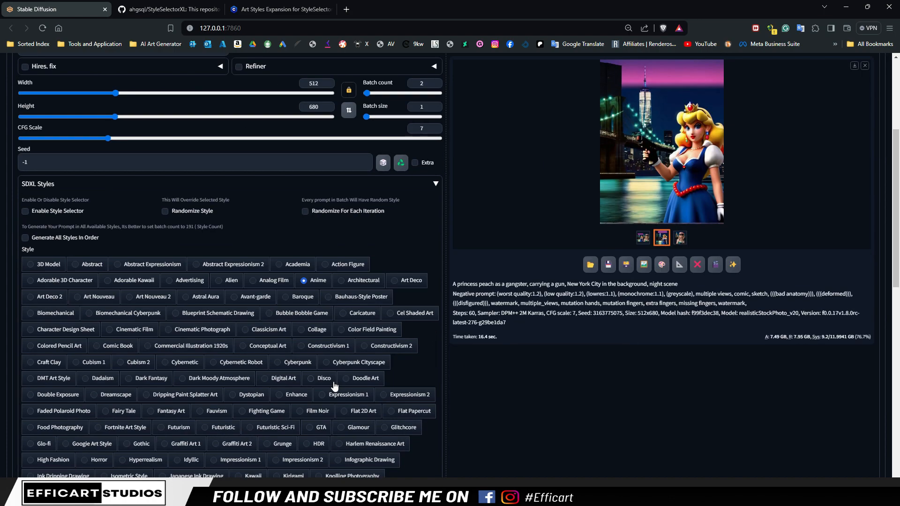
scroll(370, 396, up, 8)
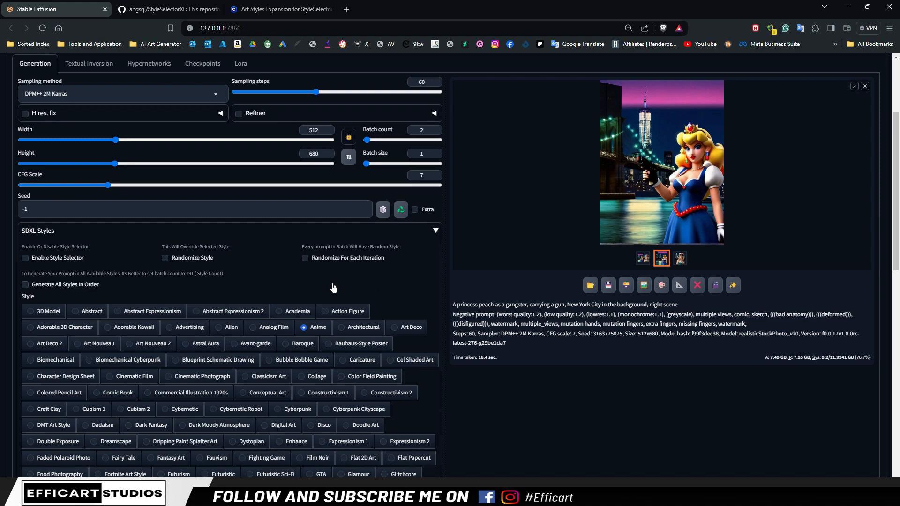
scroll(307, 356, down, 4)
scroll(309, 356, up, 5)
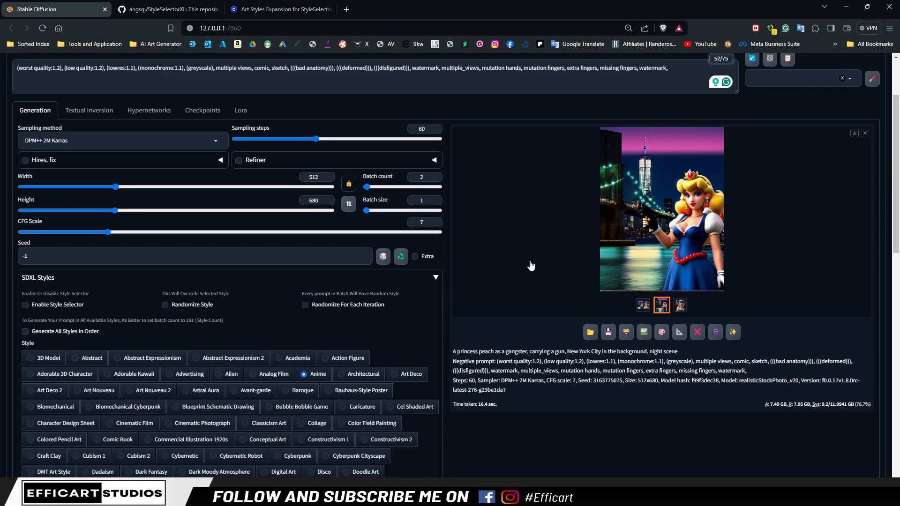
scroll(183, 380, down, 1)
scroll(184, 380, down, 5)
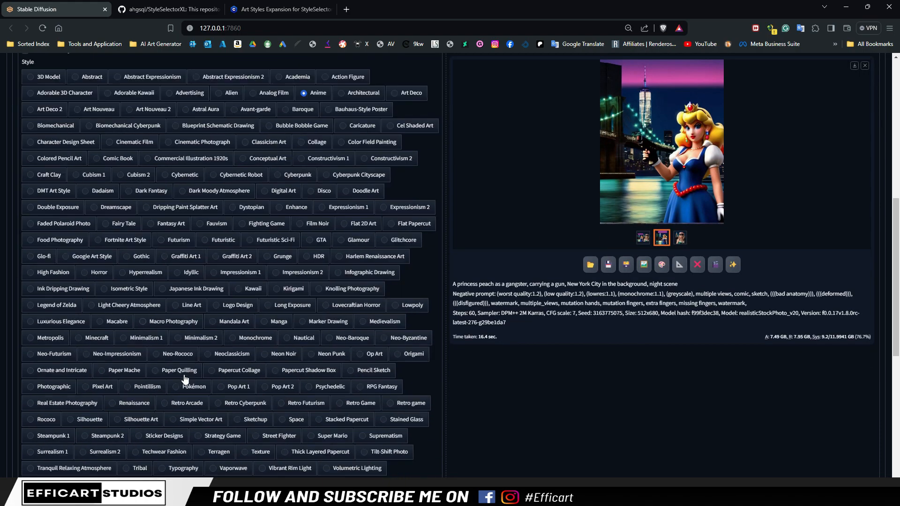
scroll(308, 105, up, 3)
click(281, 7)
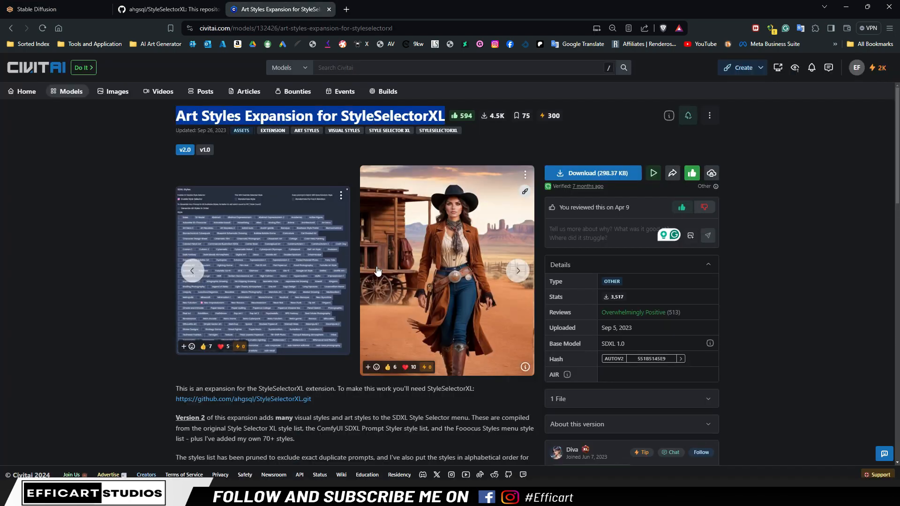
Read the Version 2 description and model compatibility note on the Civitai page, then highlight the page's title
scroll(113, 330, down, 1)
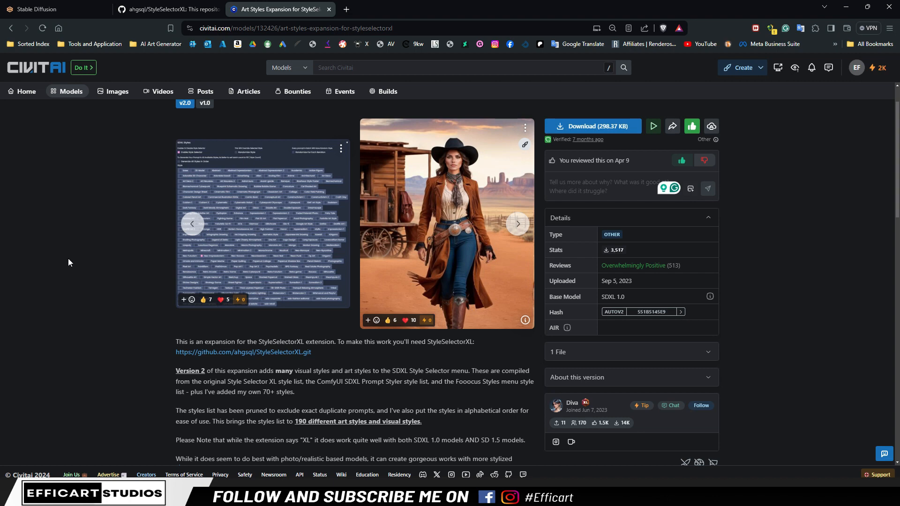
scroll(478, 339, down, 4)
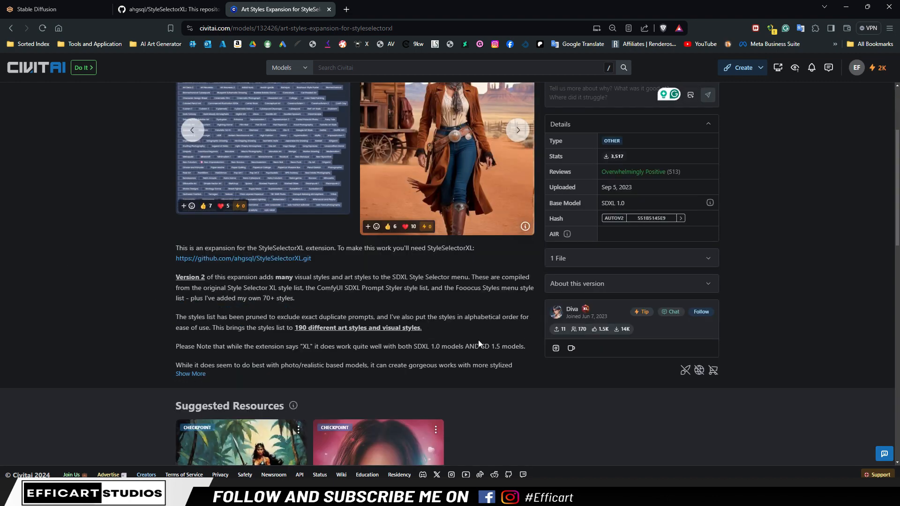
scroll(493, 290, up, 5)
triple_click(309, 116)
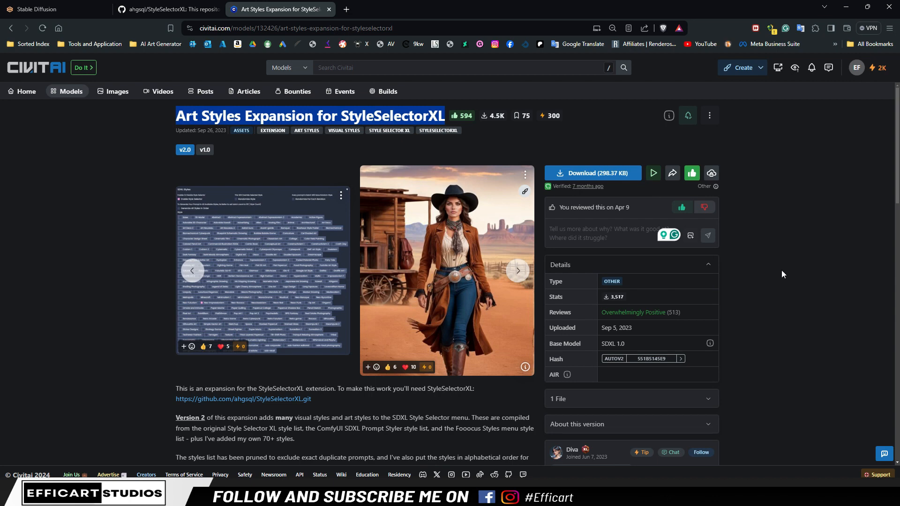
Switch to the Stable Diffusion page and collapse the SDXL Styles section in the txt2img generation settings
click(61, 9)
scroll(608, 303, up, 5)
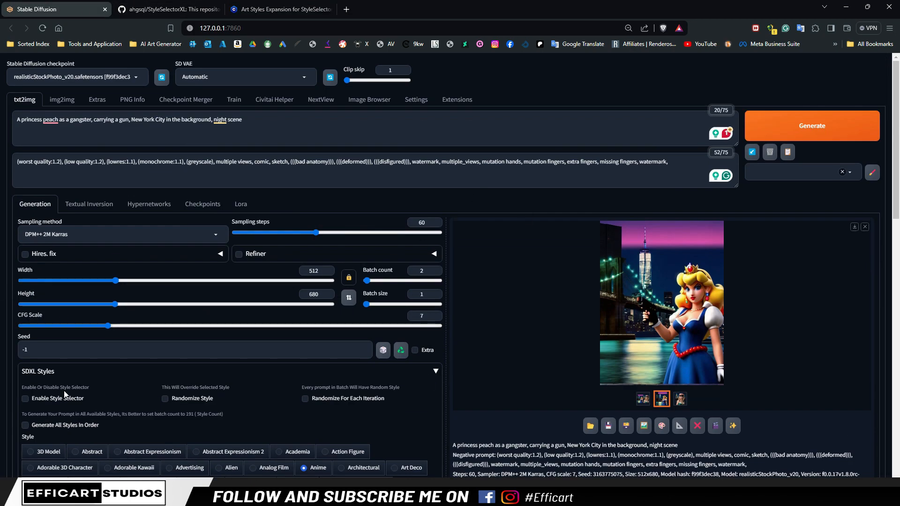
click(435, 371)
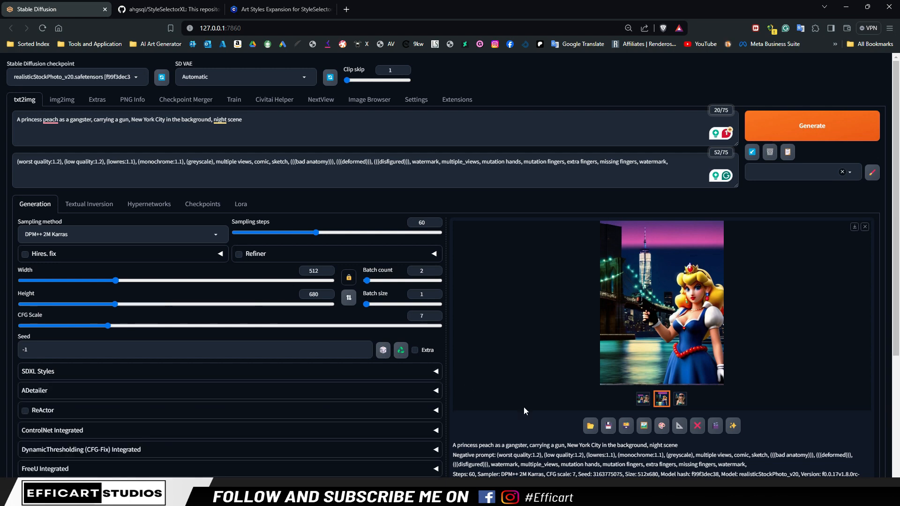
Copy the "A captivating portrayal of a beautiful Indian princess" prompt from Notepad++, replace Stable Diffusion's positive prompt with it, and generate the images
click(422, 496)
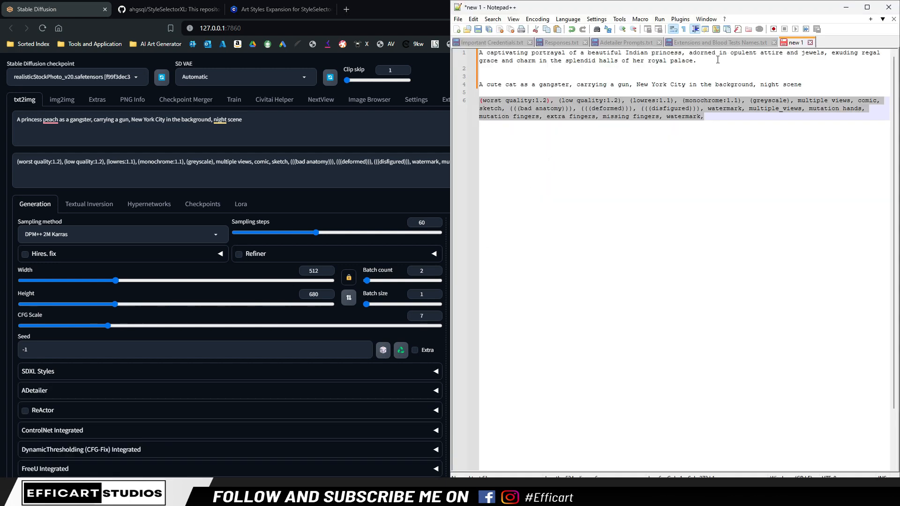
drag(717, 59, 437, 55)
text(A captivating portrayal of a beautiful Indian princess, adorned in opulent attire and jewels, exuding regal grace and charm in the splendid halls of her royal palace.)
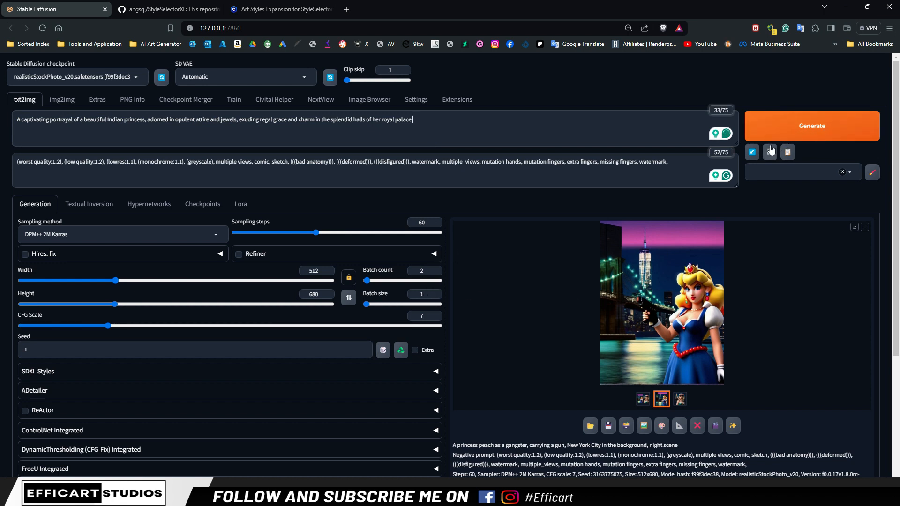
click(801, 130)
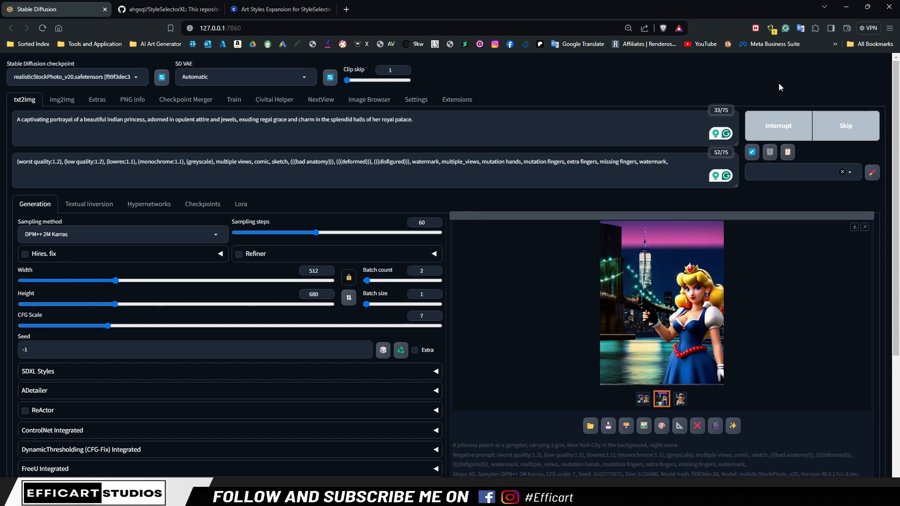